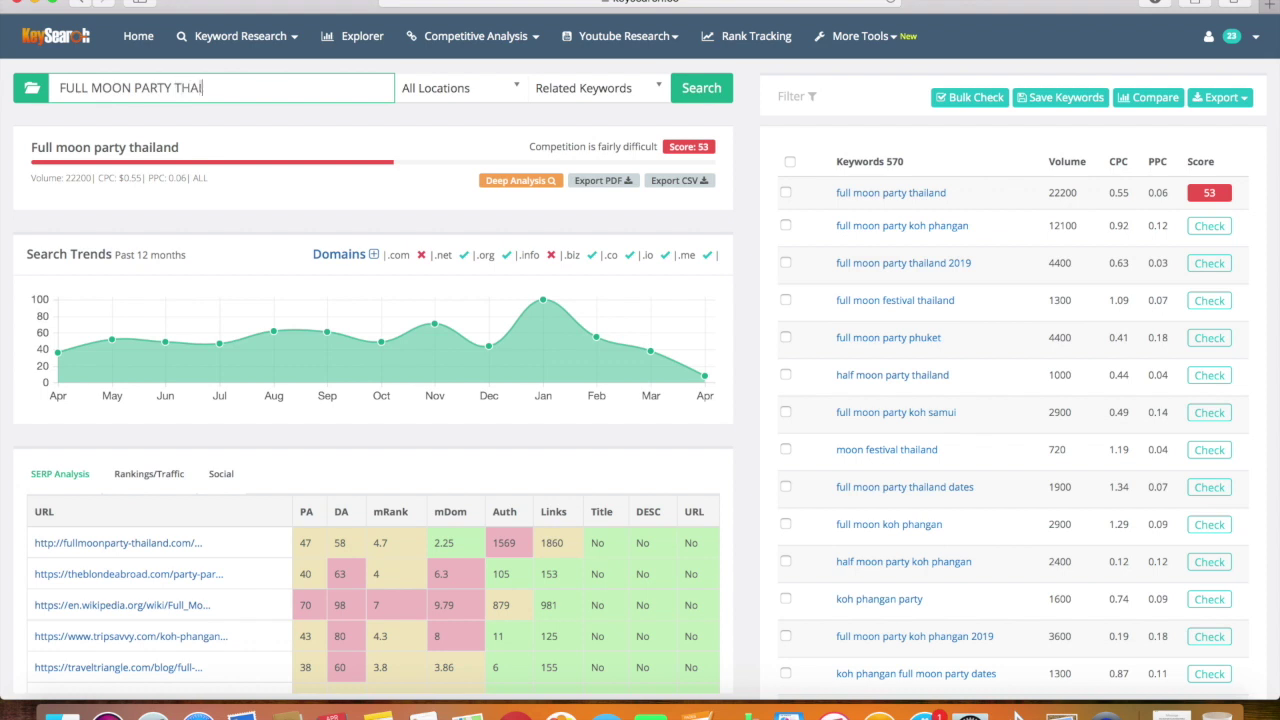
Step: Research the keyword "FULL MOON PARTY THAILAND" and check the difficulty scores of "half moon party thailand" and "full moon party koh phangan"
key(Return)
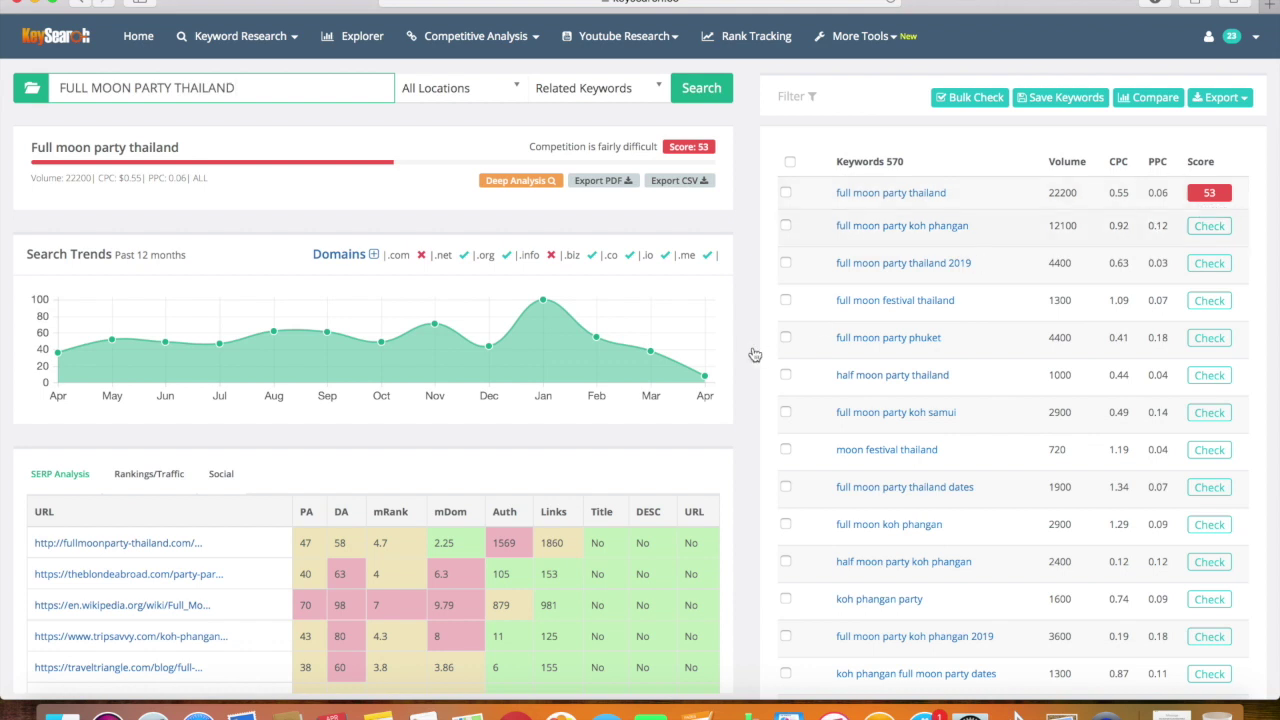
scroll(732, 497, down, 2)
scroll(732, 500, down, 5)
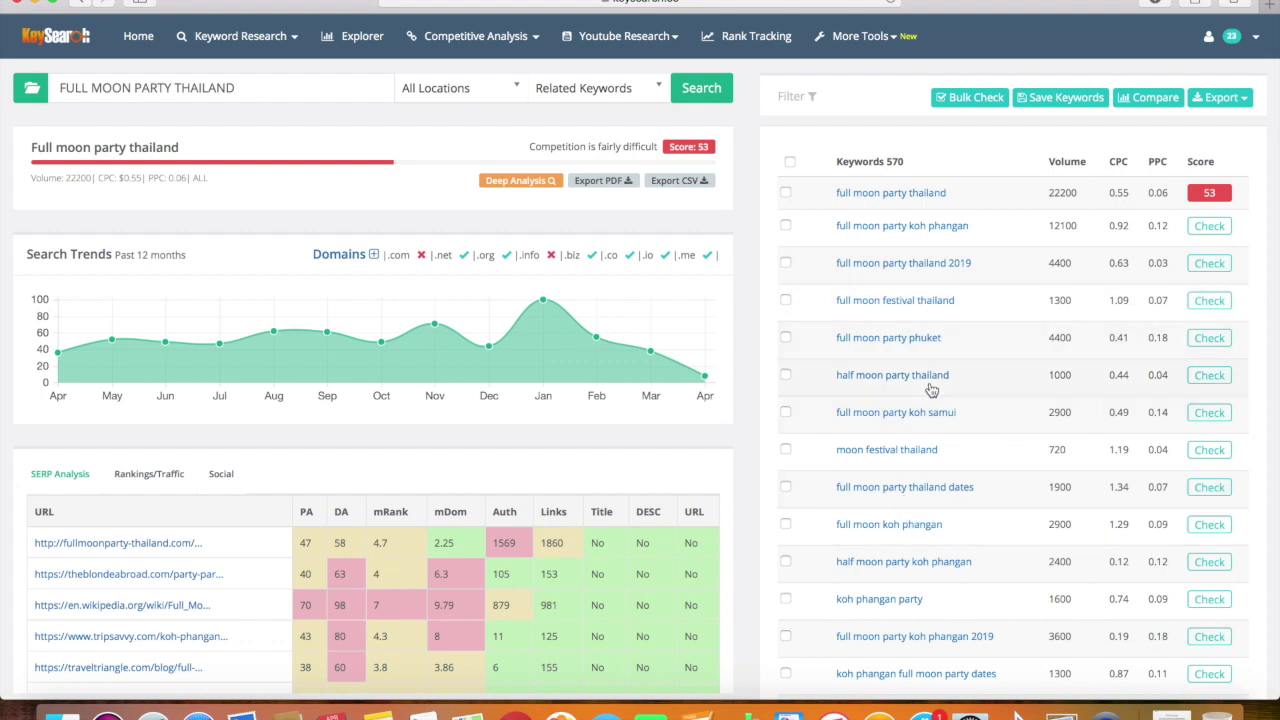
click(1219, 381)
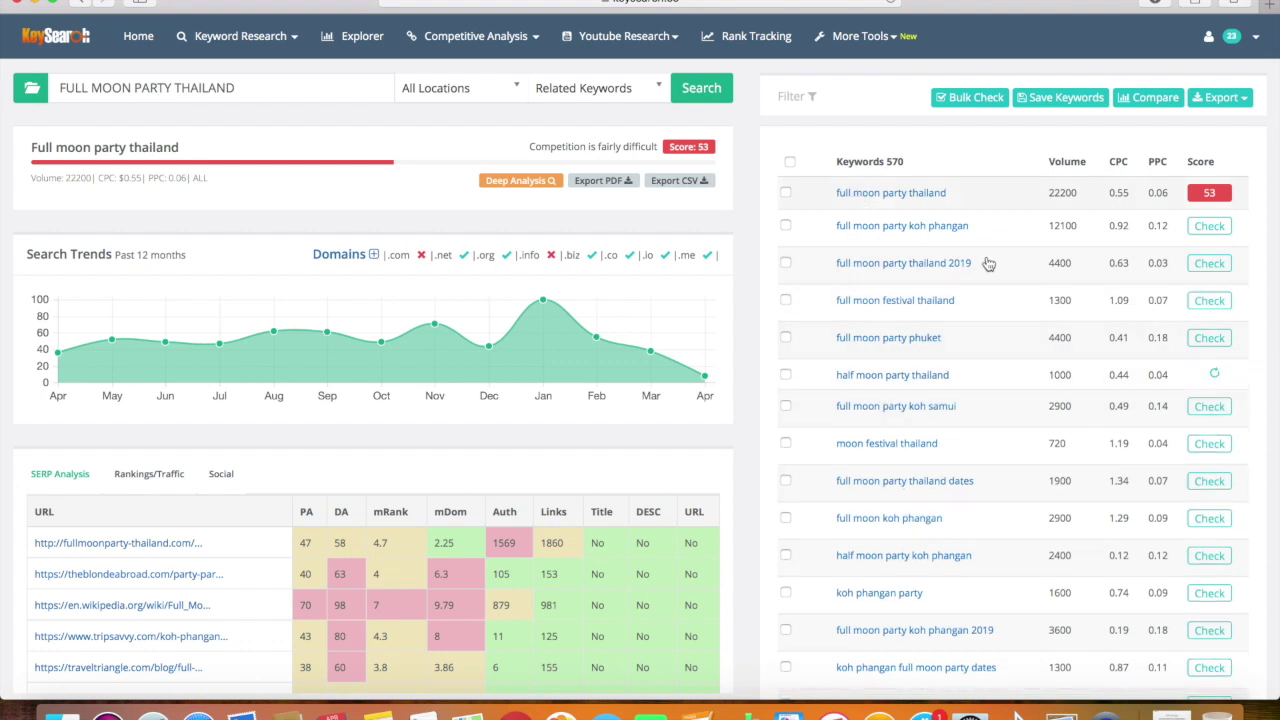
click(1211, 226)
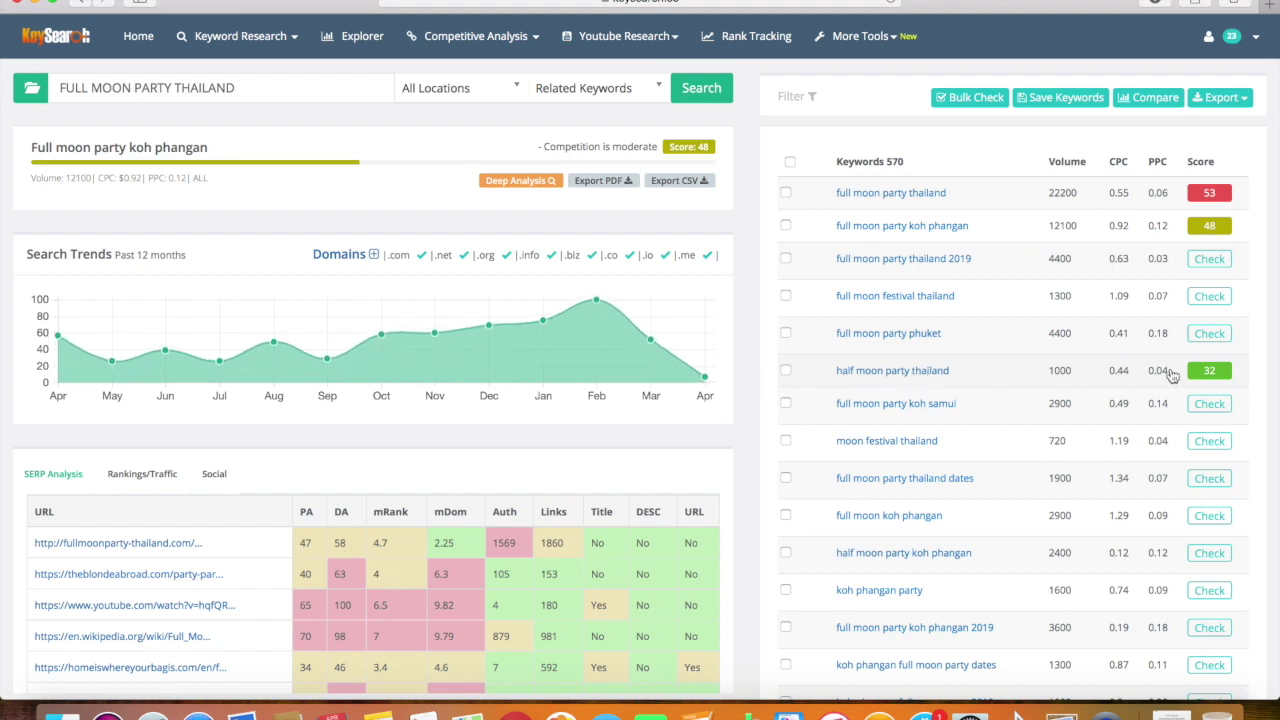
Step: Run a keyword search for "half moon party thailand" across all locations
triple_click(126, 87)
text(half m)
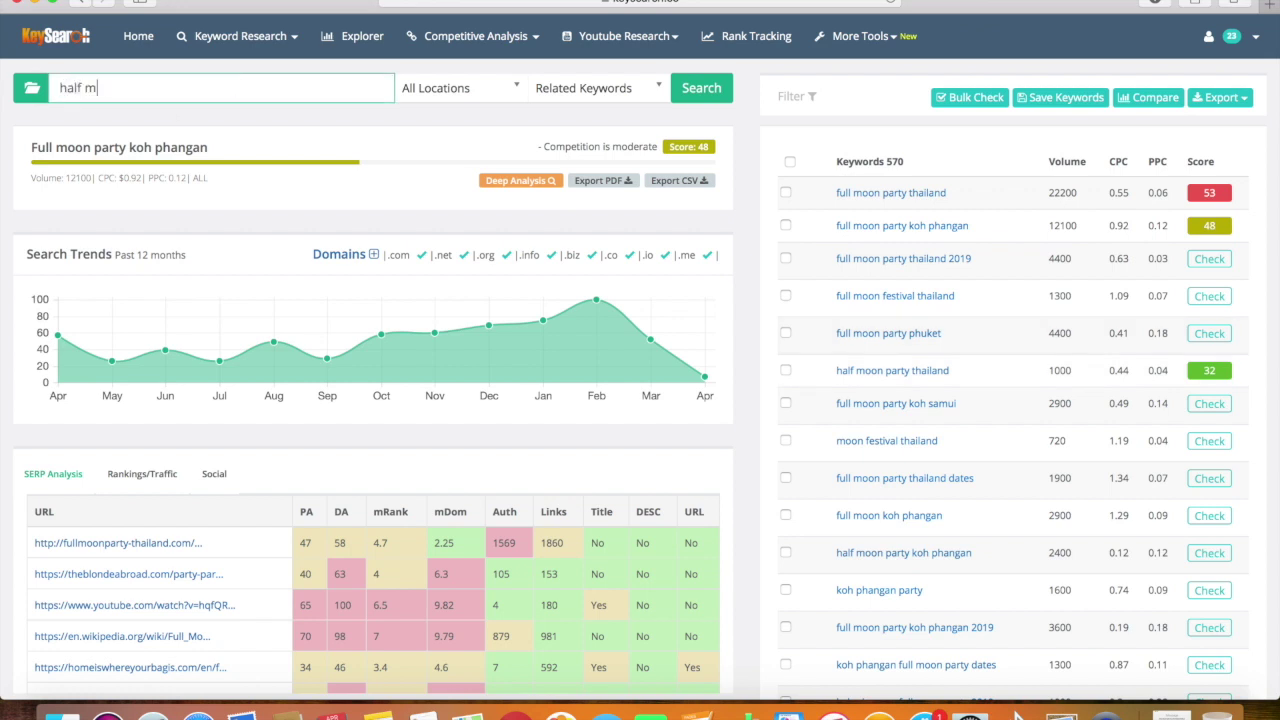
text(oon party thailand)
key(Return)
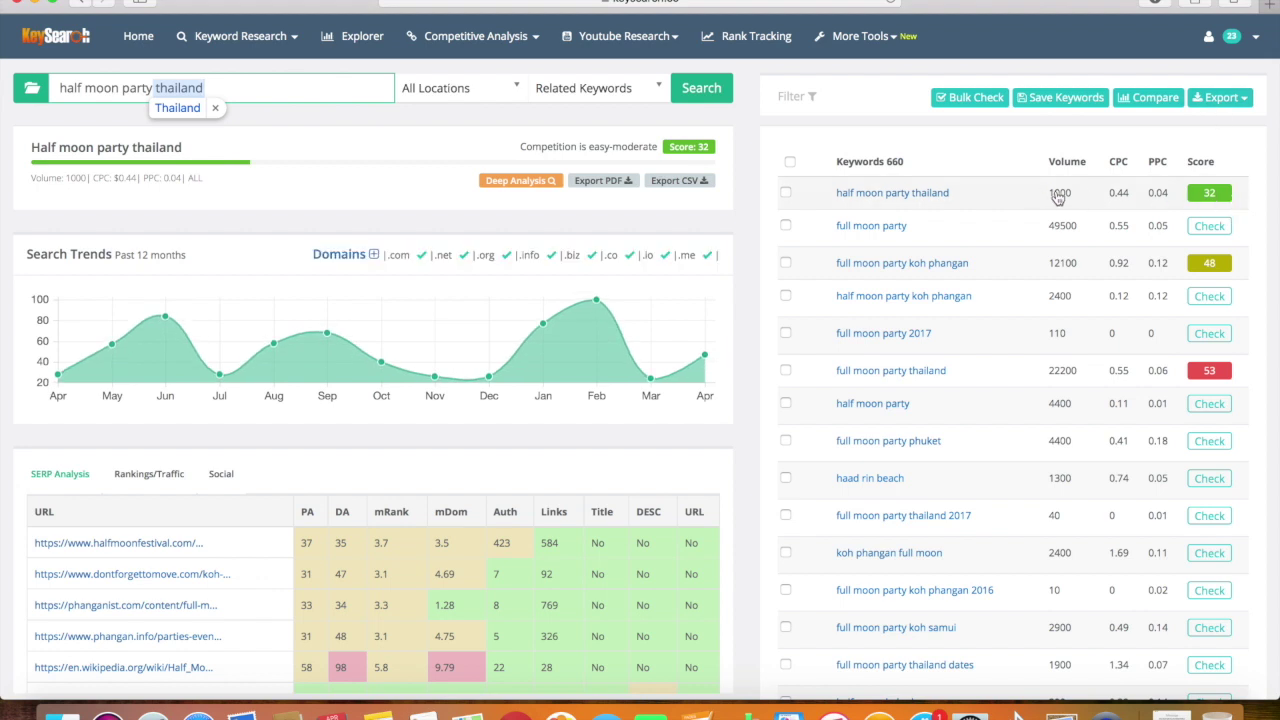
Step: Research the year-specific keywords "full moon party Thailand 2020" and "full moon party Thailand 2021"
click(258, 85)
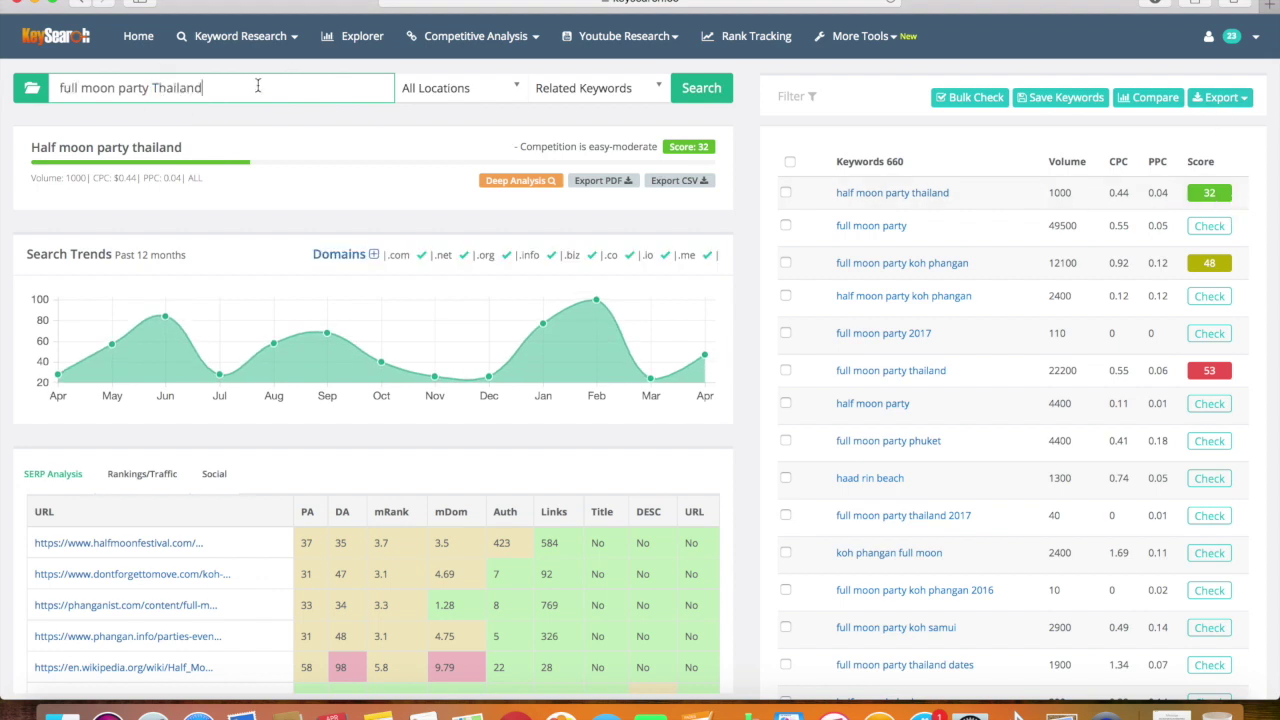
text(2020)
key(Return)
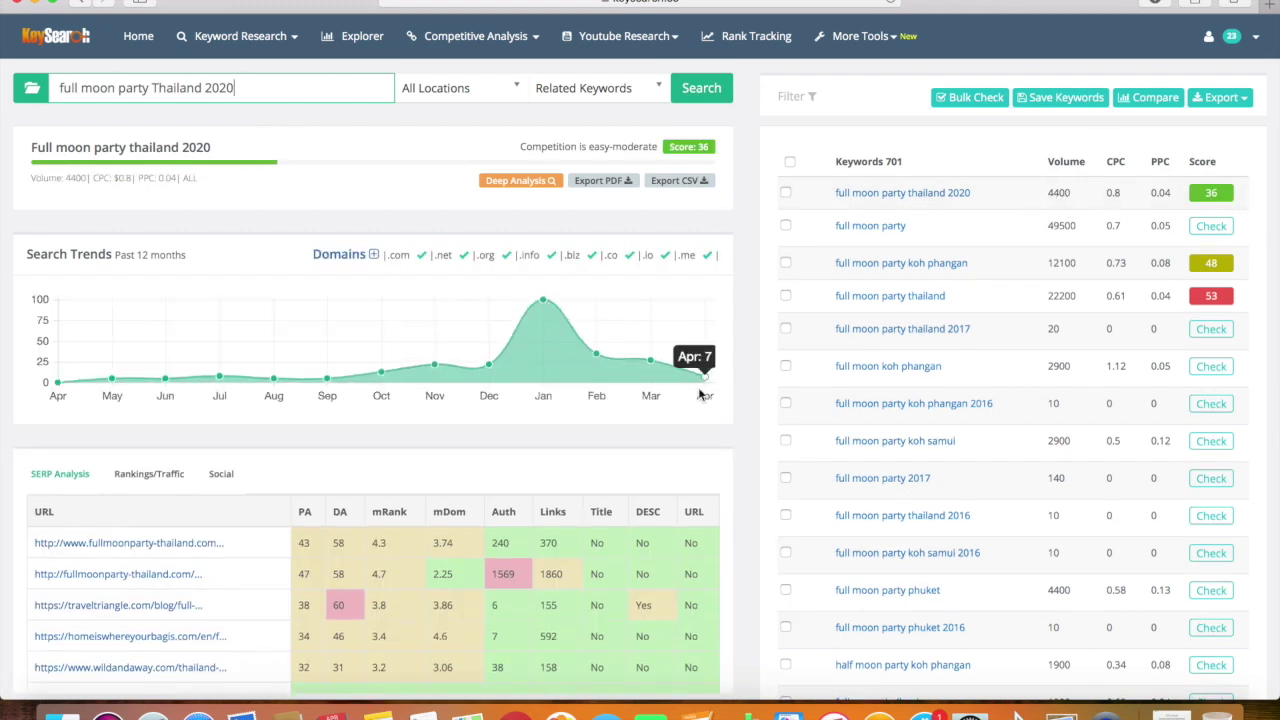
key(BackSpace)
text(1)
key(Return)
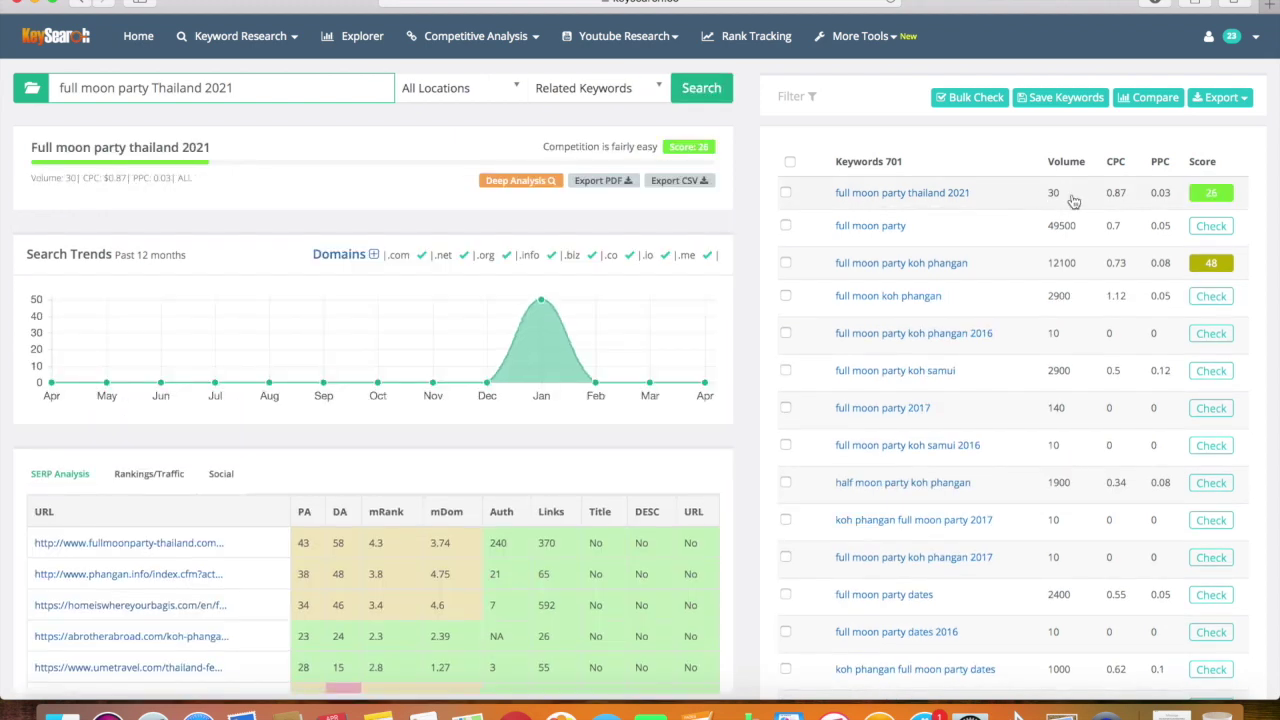
Step: Research the question keyword "is the full moon party safe" and its variant with "thailand" added
triple_click(220, 88)
text(is the full mo)
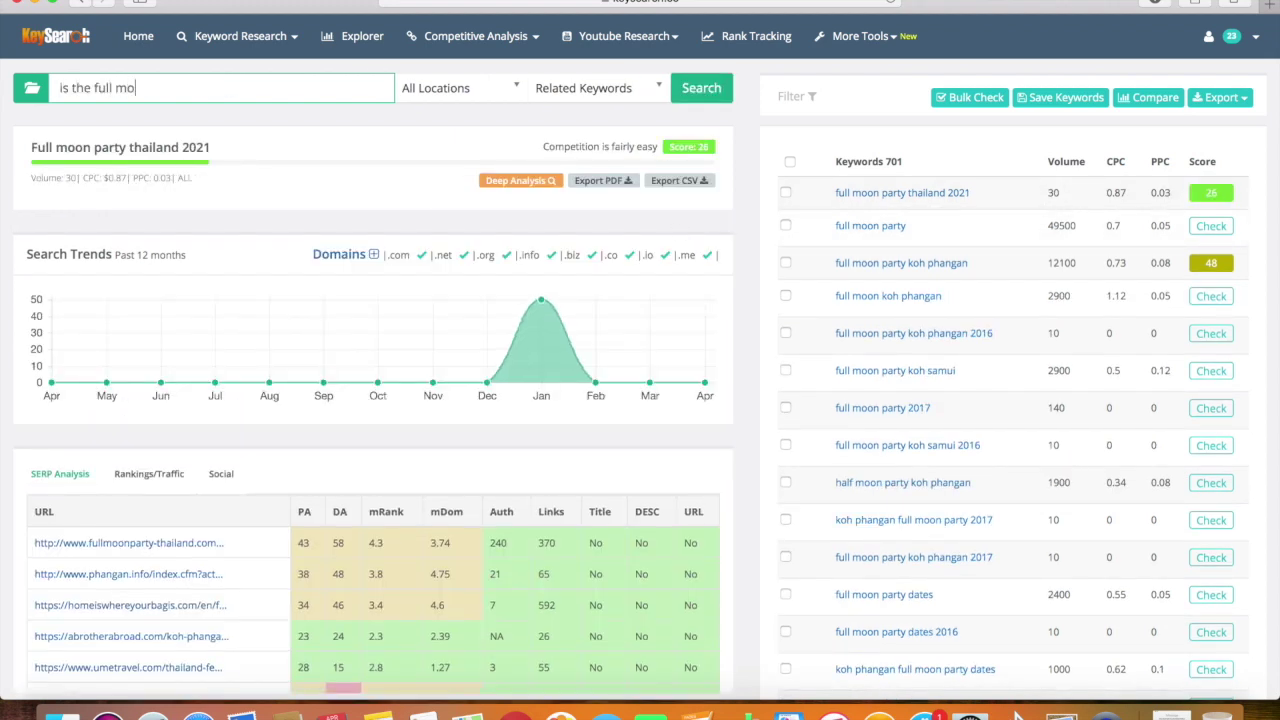
text(on party safe)
key(Return)
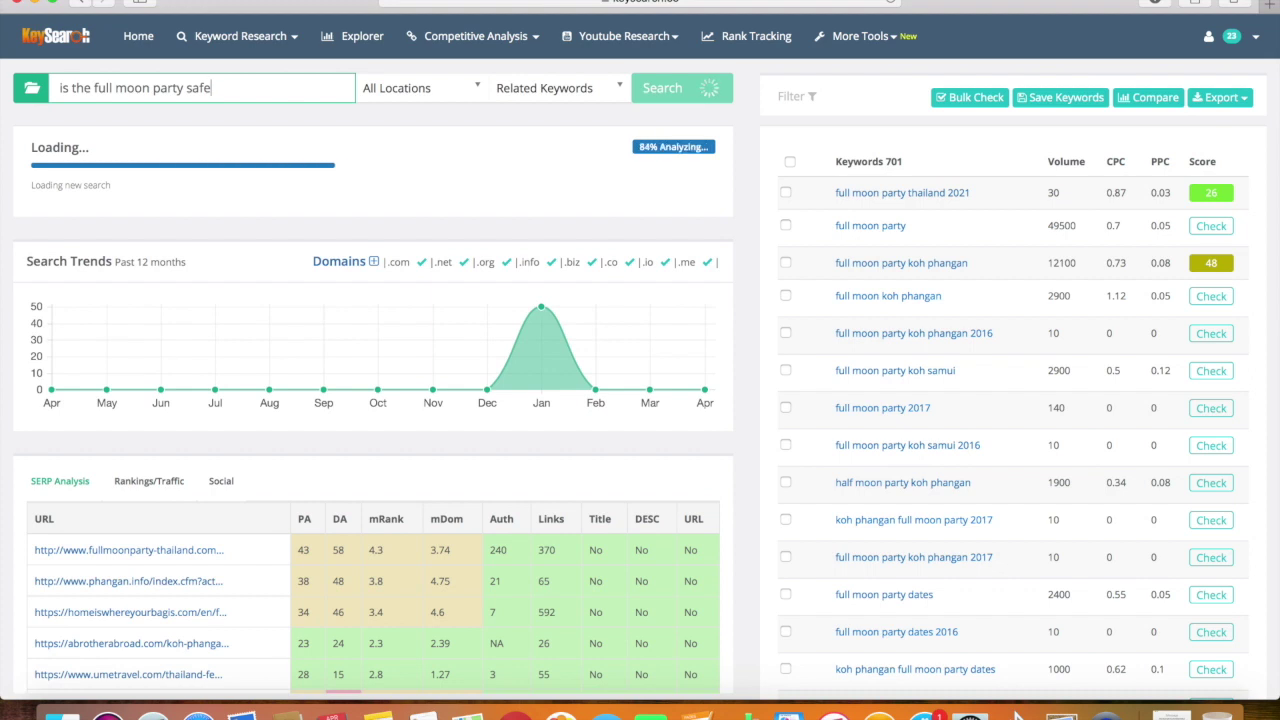
click(185, 88)
text(thailand)
key(Return)
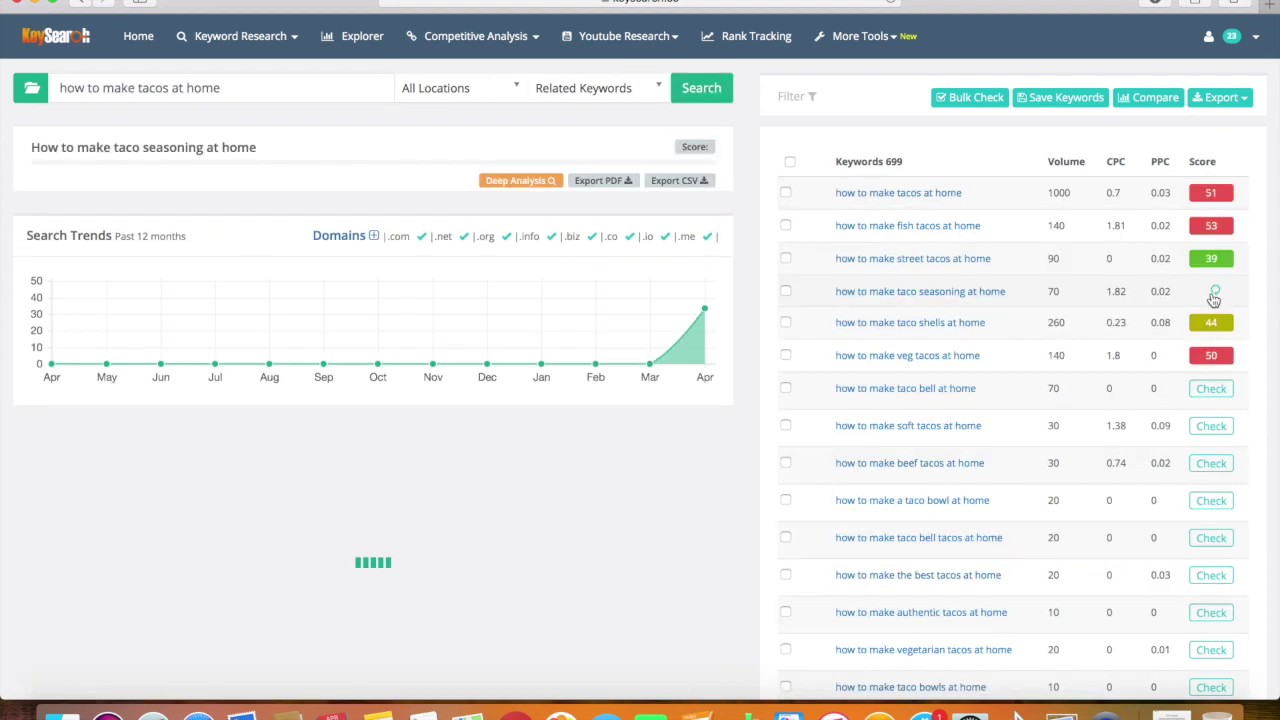
Step: Search for the keyword "best books to read during lockdown", correcting the misspelled last word
triple_click(272, 86)
key(BackSpace)
text(best bo)
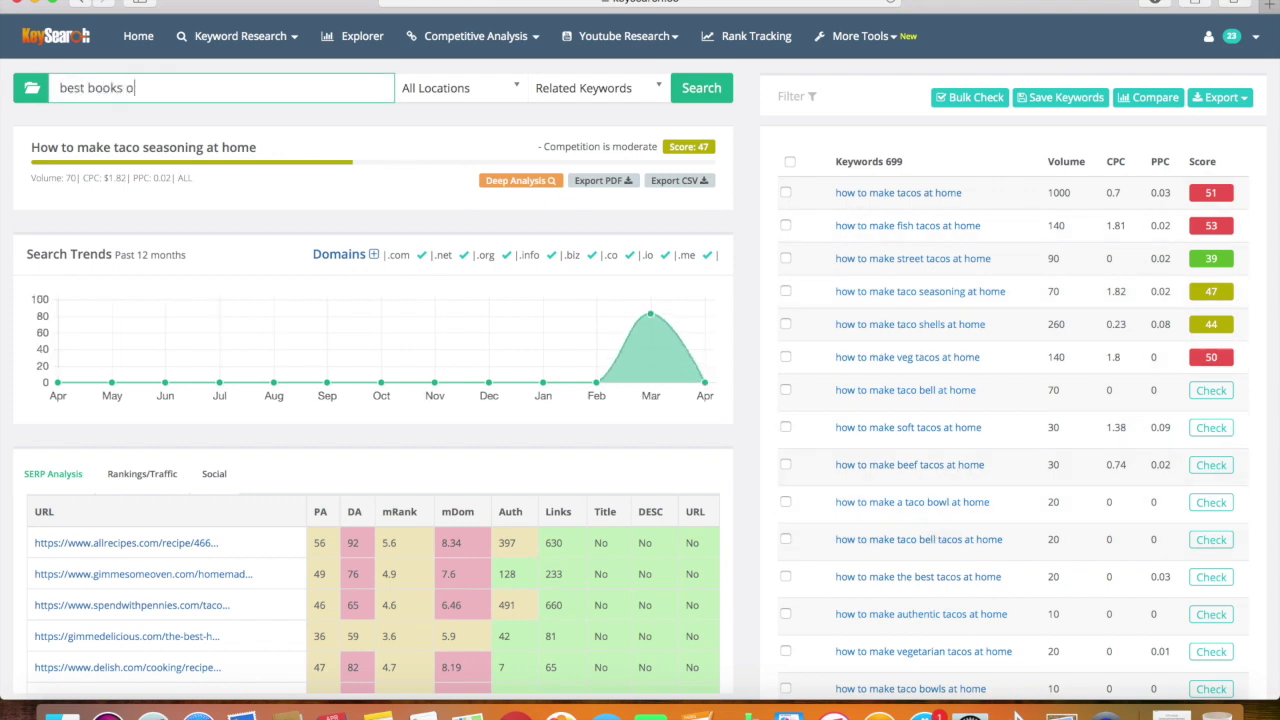
text(oks to read during lcokdown)
key(Return)
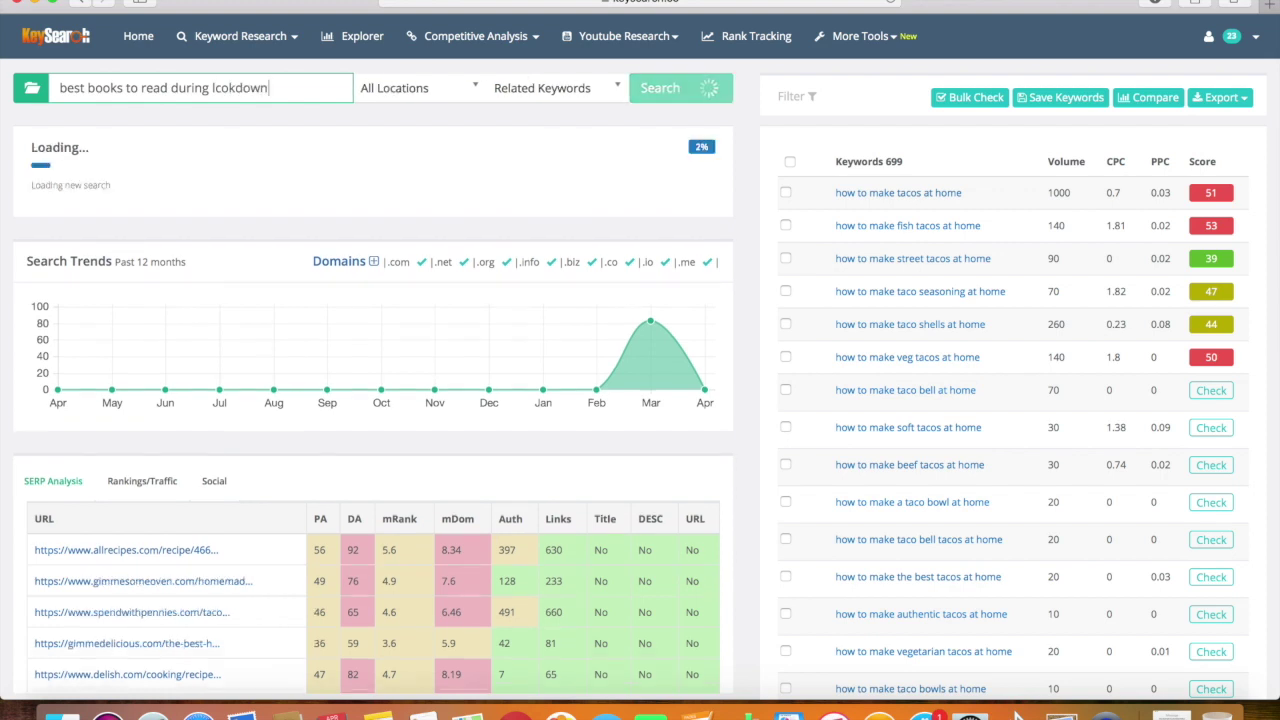
double_click(264, 80)
text(lockdown)
key(Return)
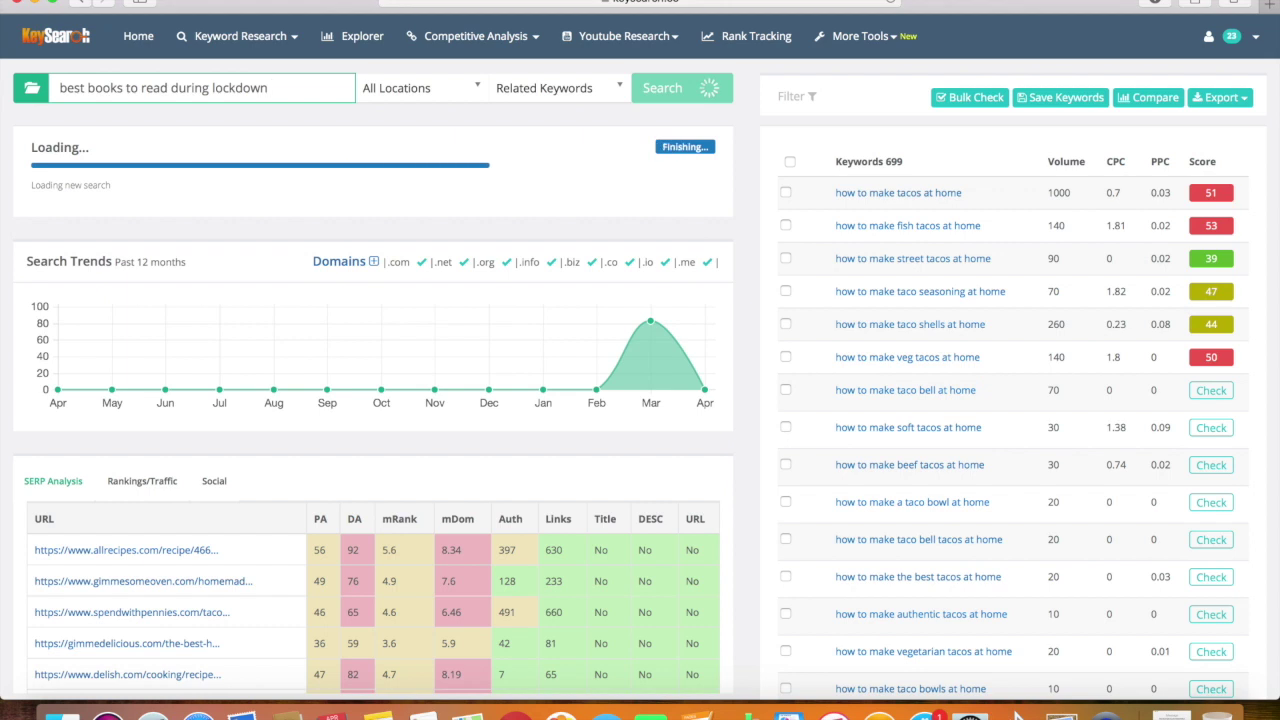
Step: Run a keyword search for "make your own mask"
triple_click(130, 88)
text(ma)
key(super+z)
text(make your own mask)
key(Return)
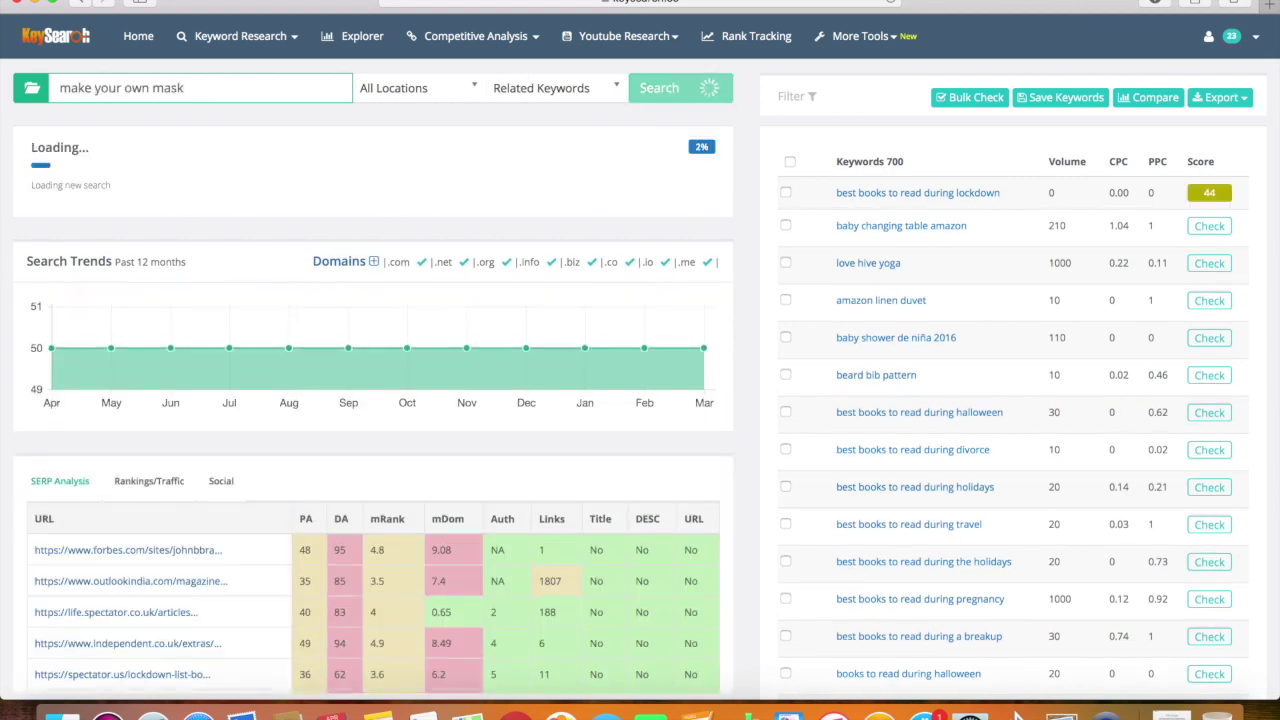
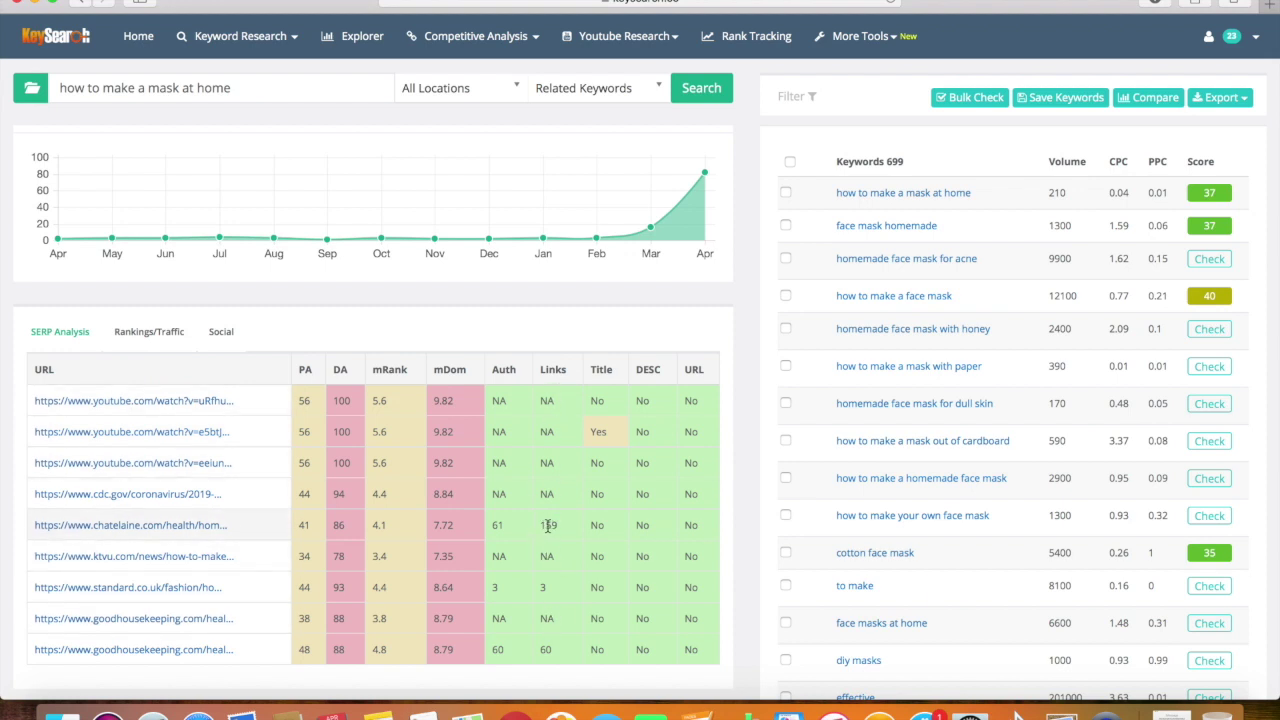
Step: Examine the Title, DESC and URL columns of the SERP analysis and open the second YouTube result in a new tab
click(627, 381)
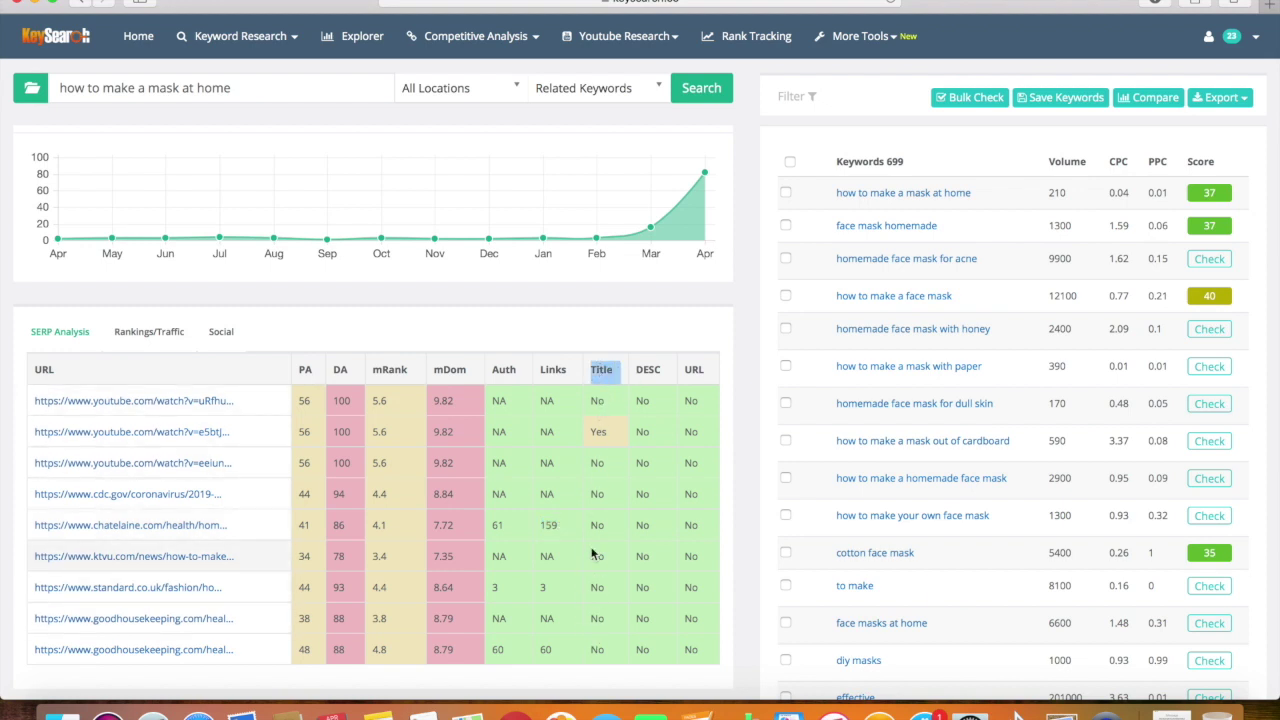
double_click(645, 369)
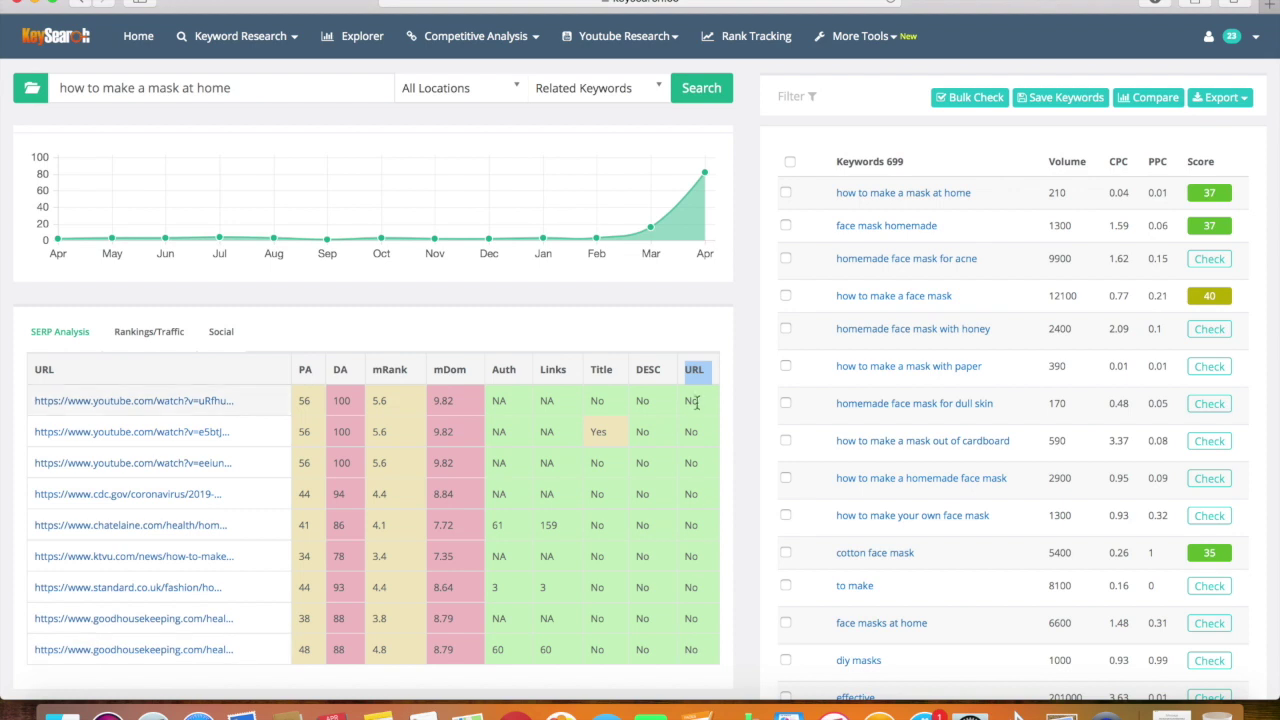
right_click(199, 437)
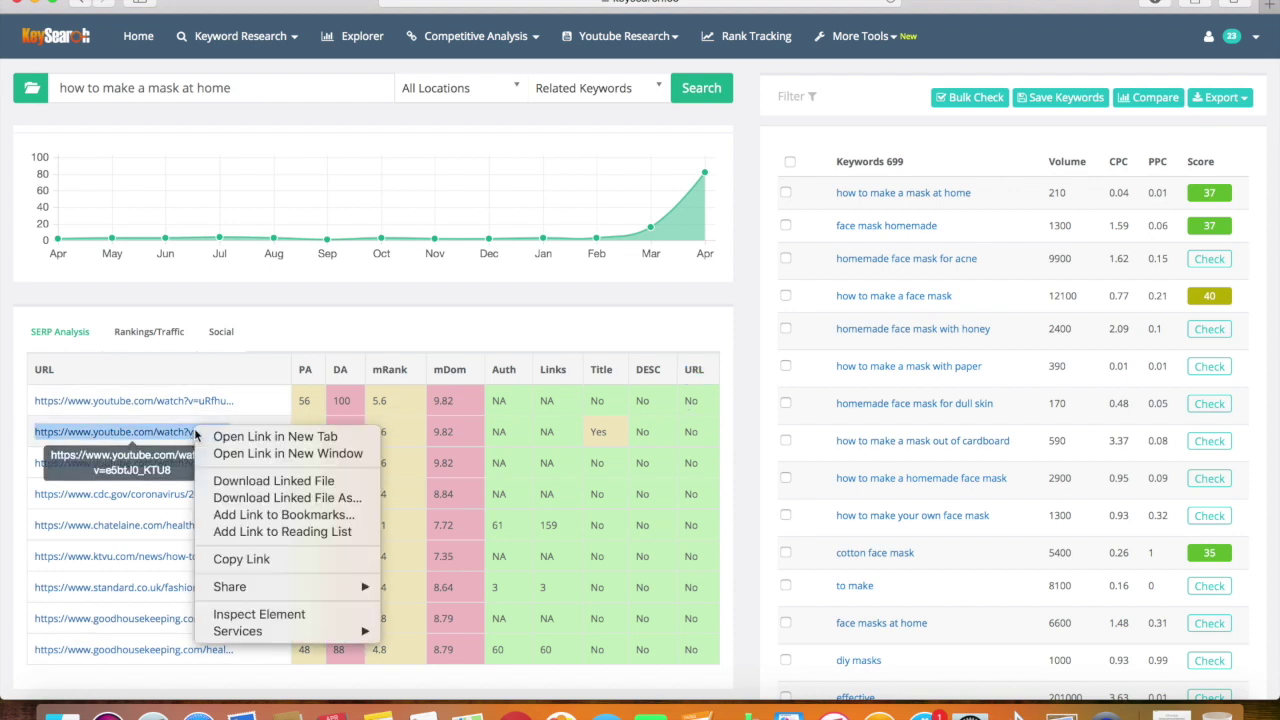
click(228, 436)
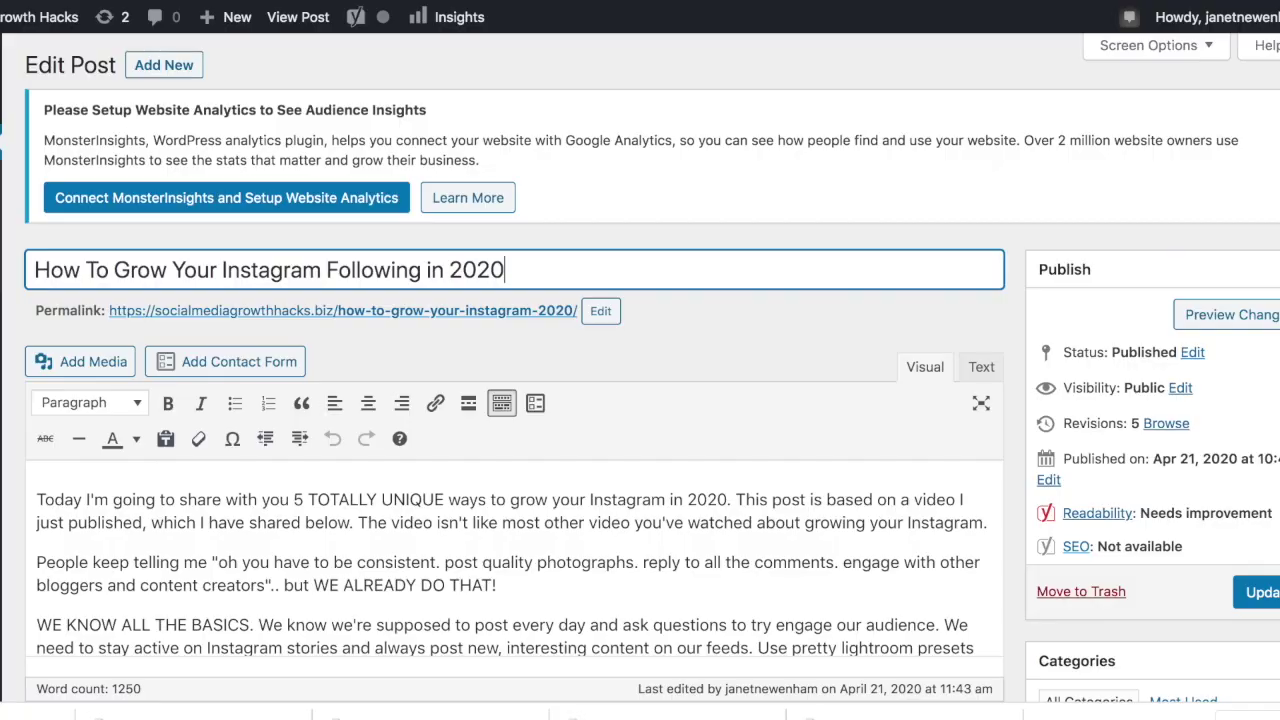
Step: In the WordPress post editor, check the phrase "How To Grow Your Instagram" in the post title and permalink slug
scroll(512, 400, down, 5)
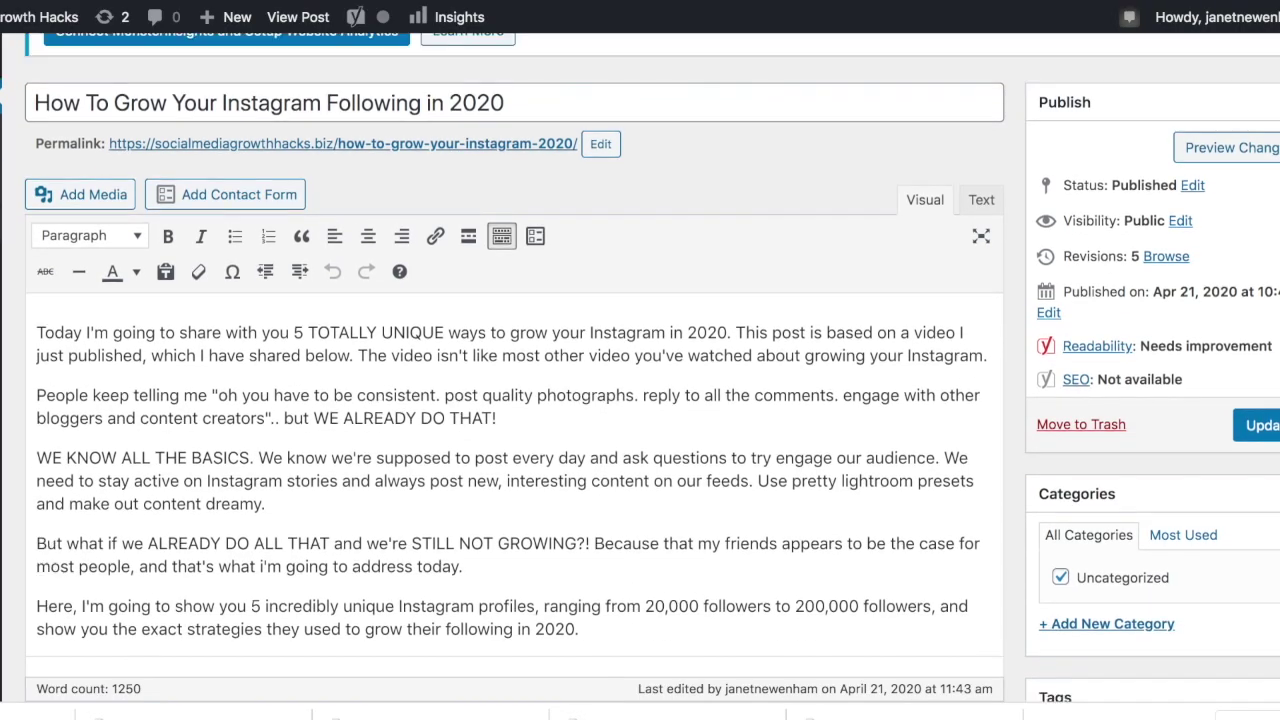
scroll(106, 185, up, 1)
drag(327, 140, 34, 144)
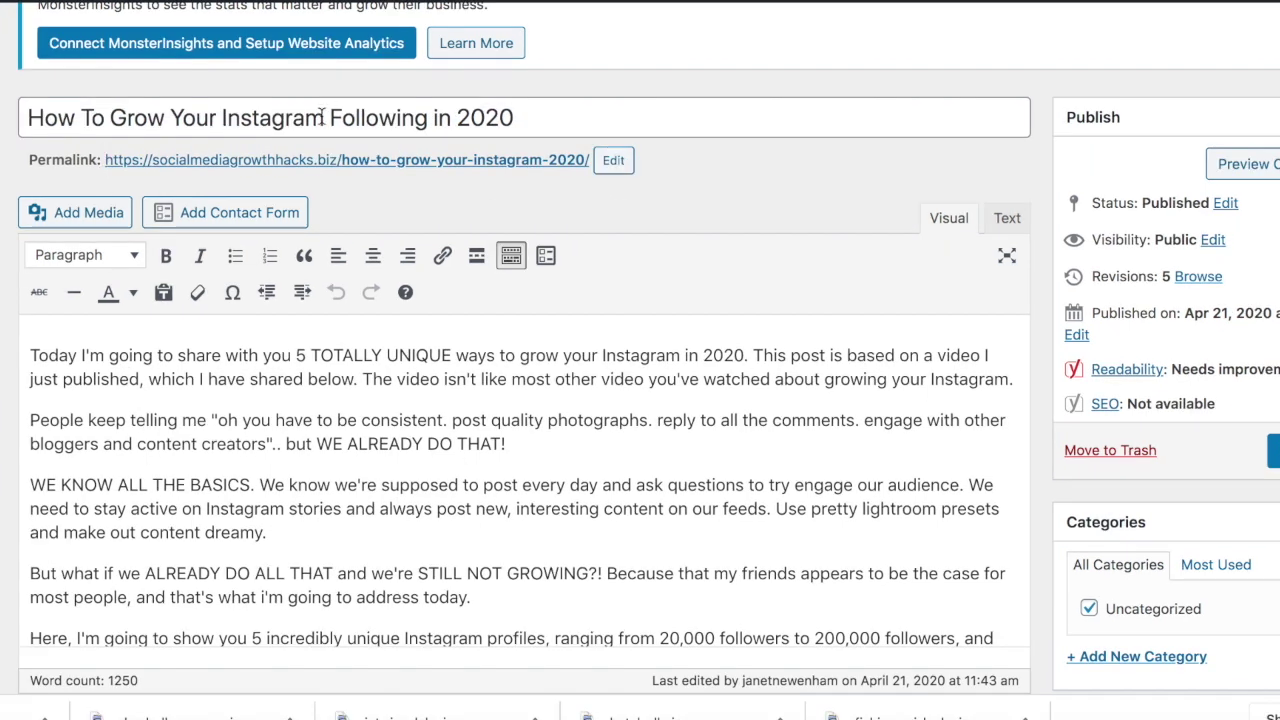
drag(322, 117, 28, 118)
click(613, 160)
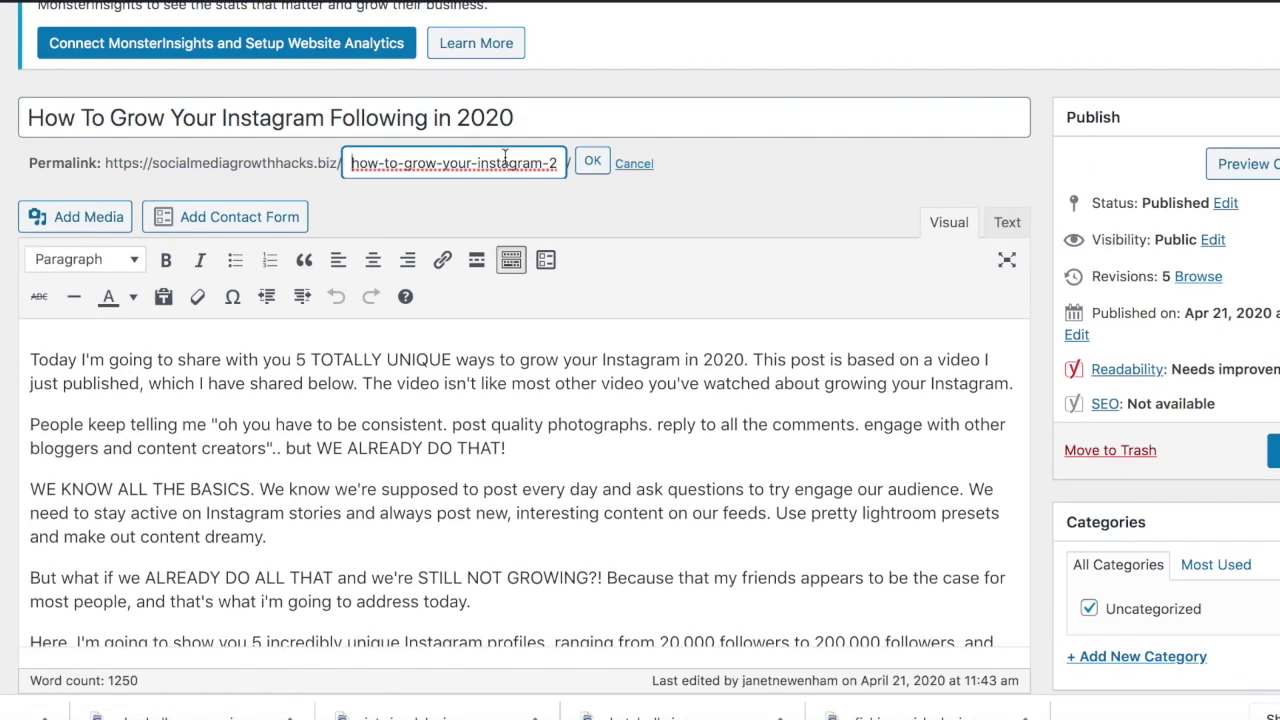
drag(543, 162, 380, 159)
click(605, 165)
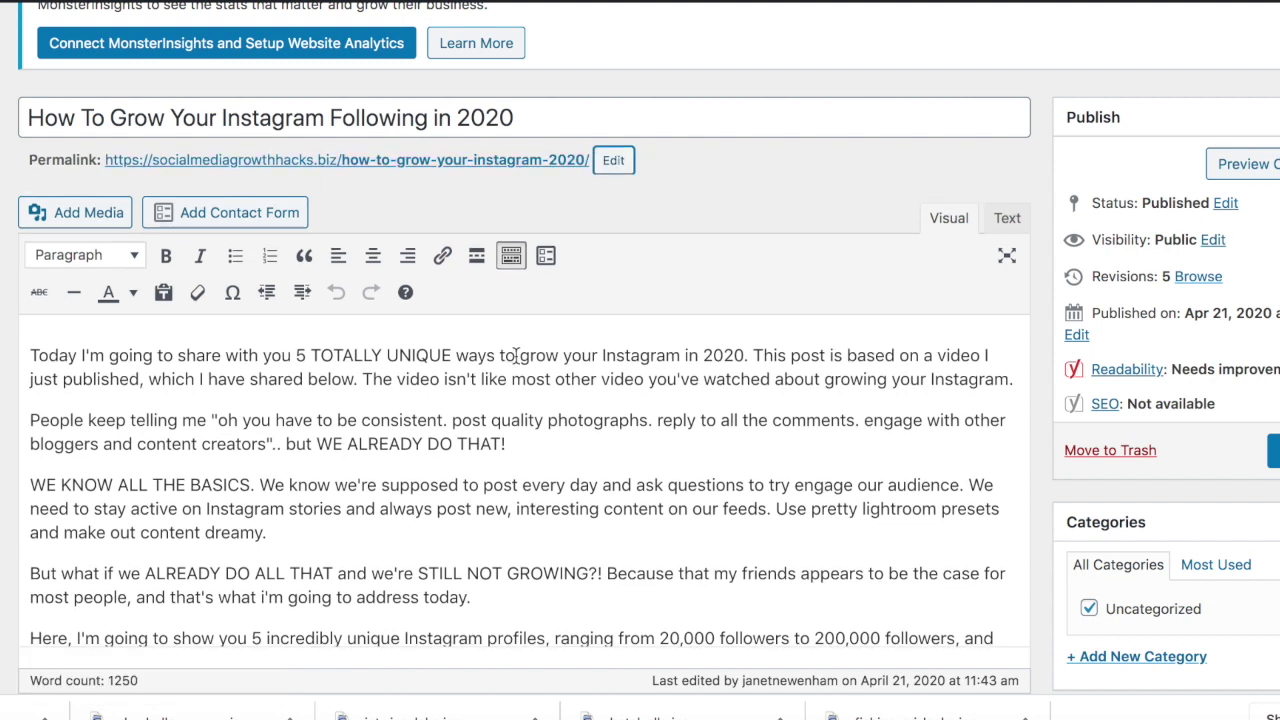
Step: Reword the intro's first sentence to read "ways on how to grow your Instagram in 2020"
drag(498, 355, 674, 356)
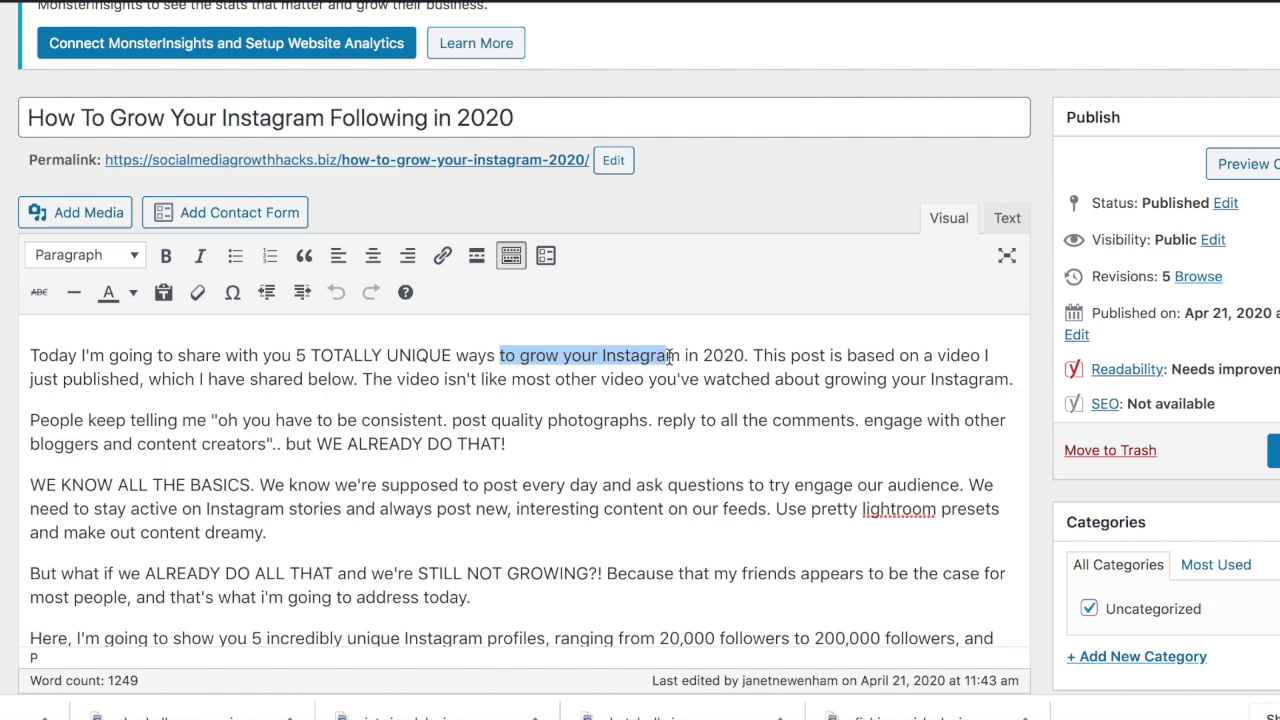
click(660, 357)
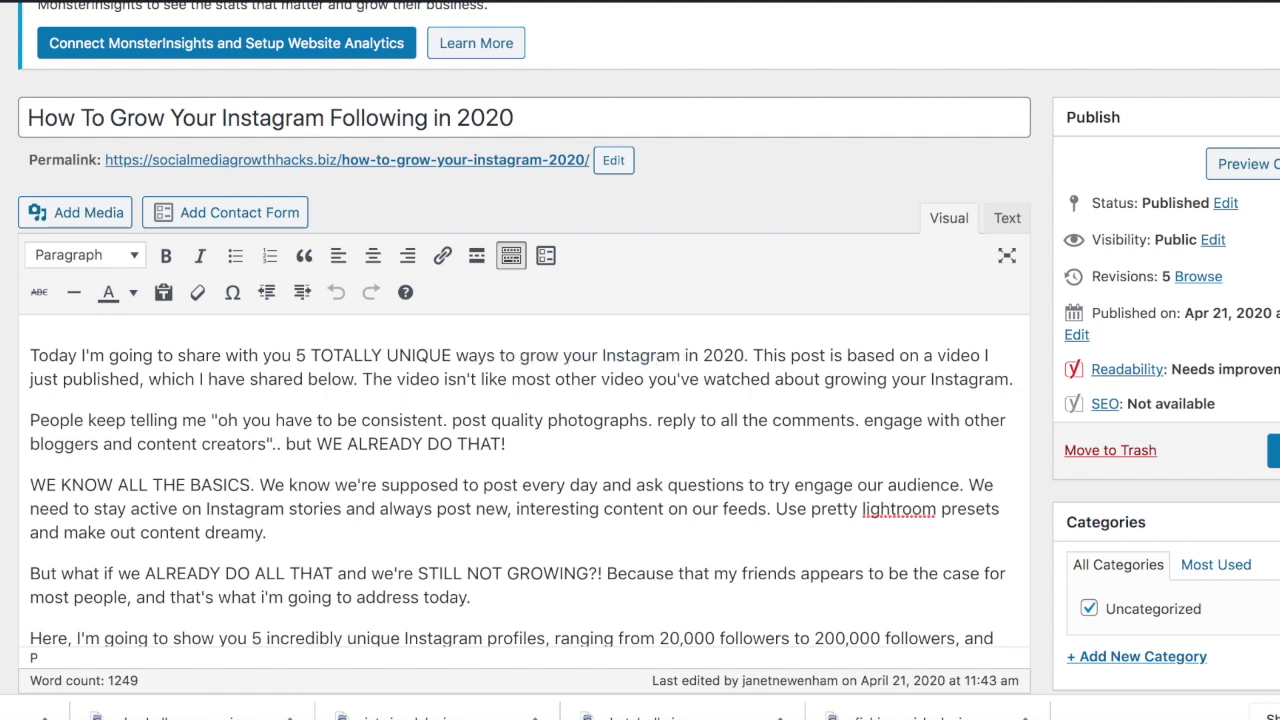
double_click(506, 355)
text(on how.to)
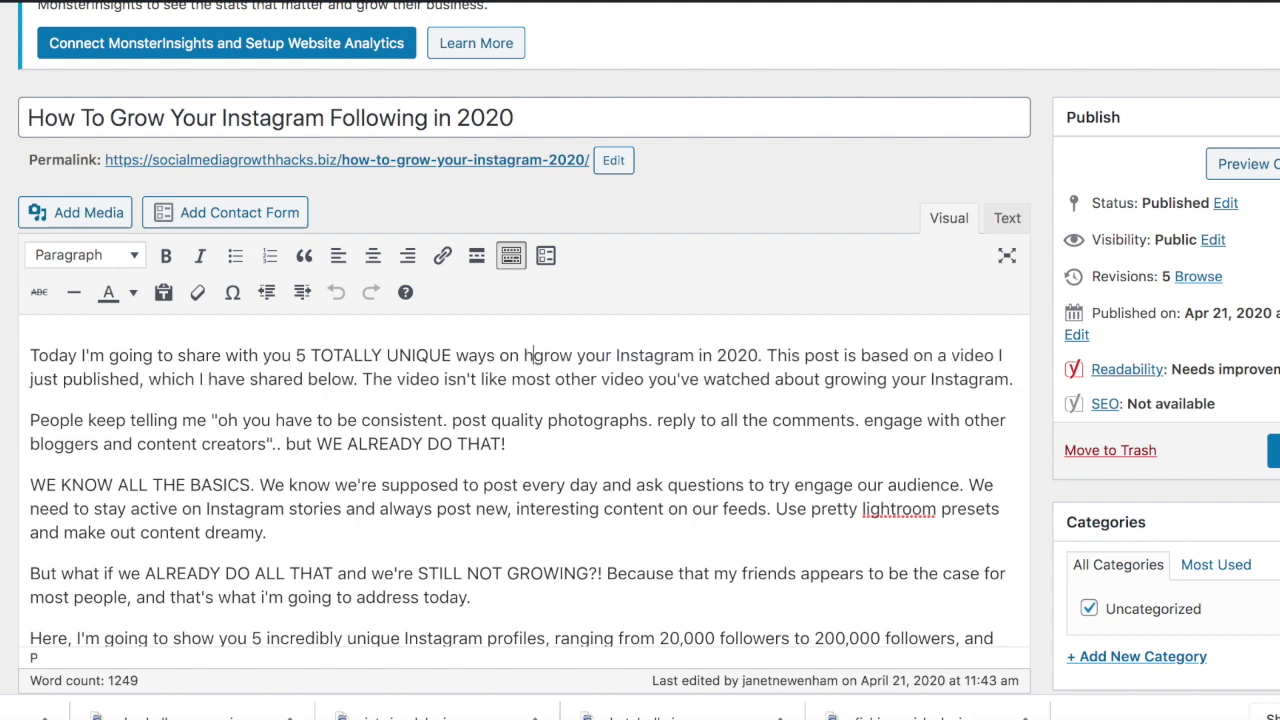
mouse_move(740, 355)
mouse_down()
mouse_move(522, 355)
mouse_move(745, 355)
mouse_up()
click(522, 355)
click(531, 355)
key(BackSpace)
click(759, 355)
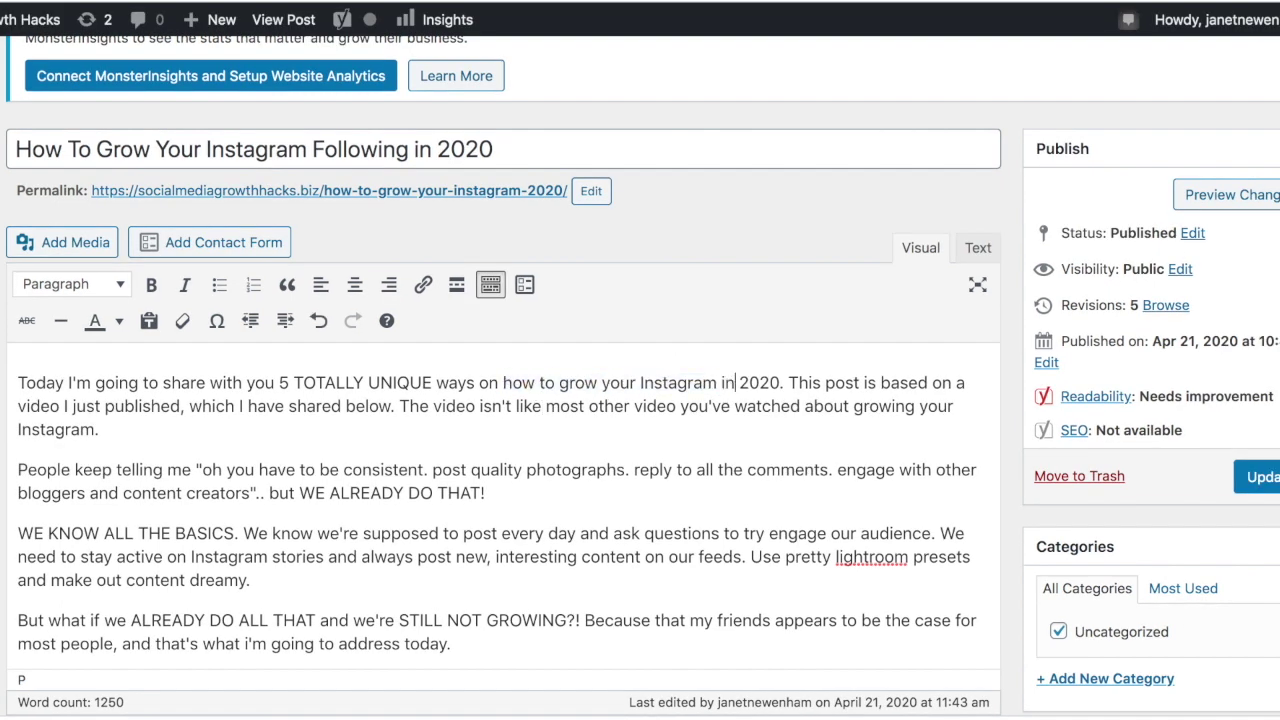
Step: Check the keyphrase in the video heading and add "TO" to make the next heading "5 UNIQUE WAYS TO GROW YOUR INSTAGRAM"
scroll(500, 450, down, 4)
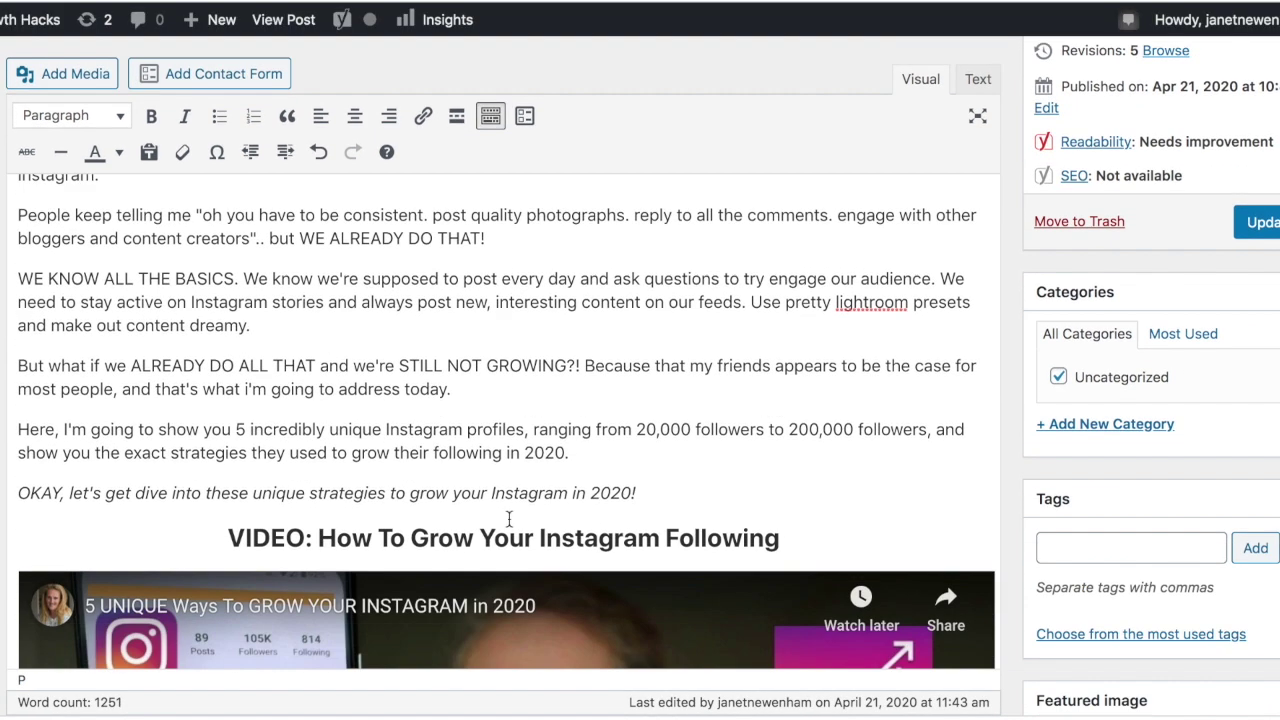
drag(757, 537, 316, 537)
click(423, 537)
scroll(500, 450, down, 3)
scroll(500, 450, down, 5)
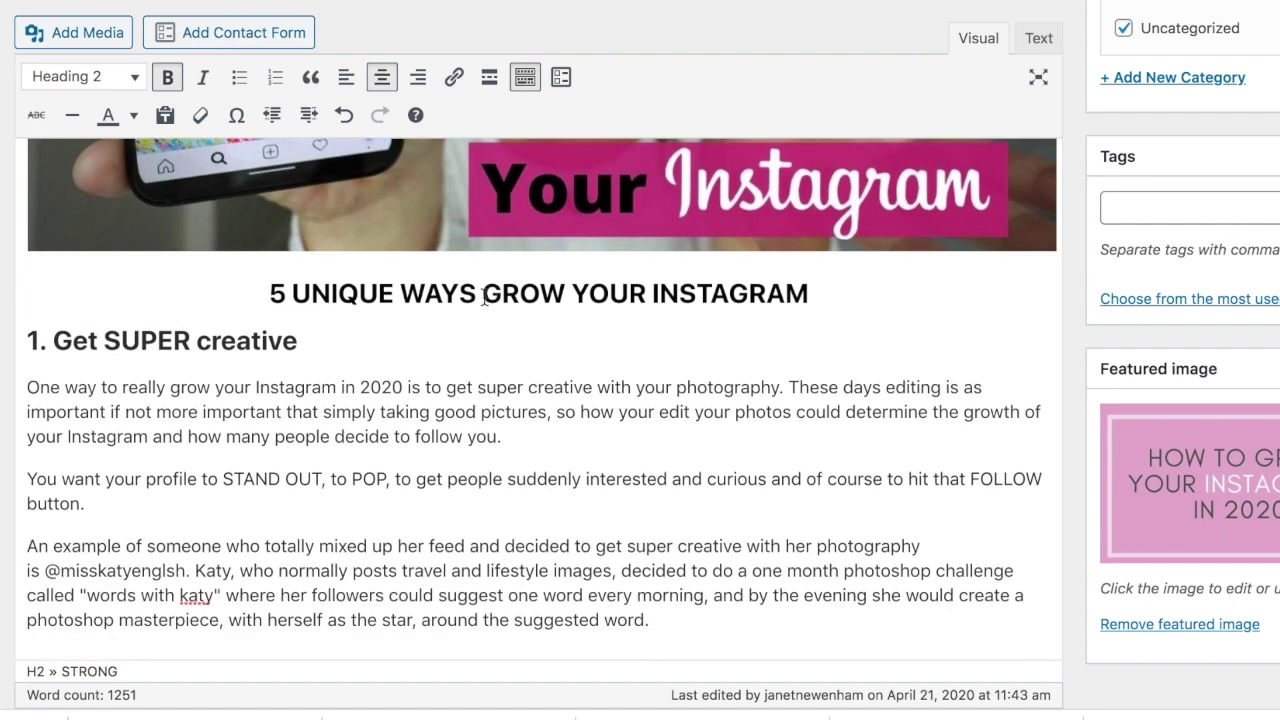
click(483, 296)
text(TO)
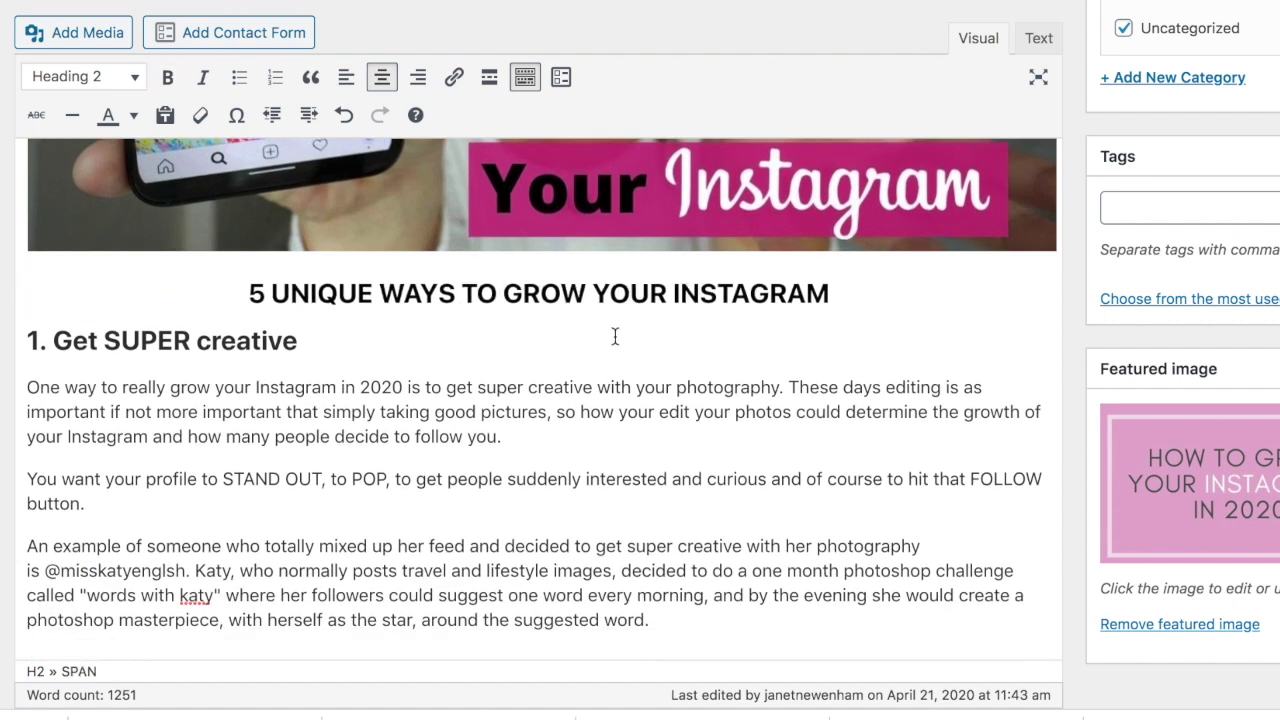
drag(471, 295, 818, 287)
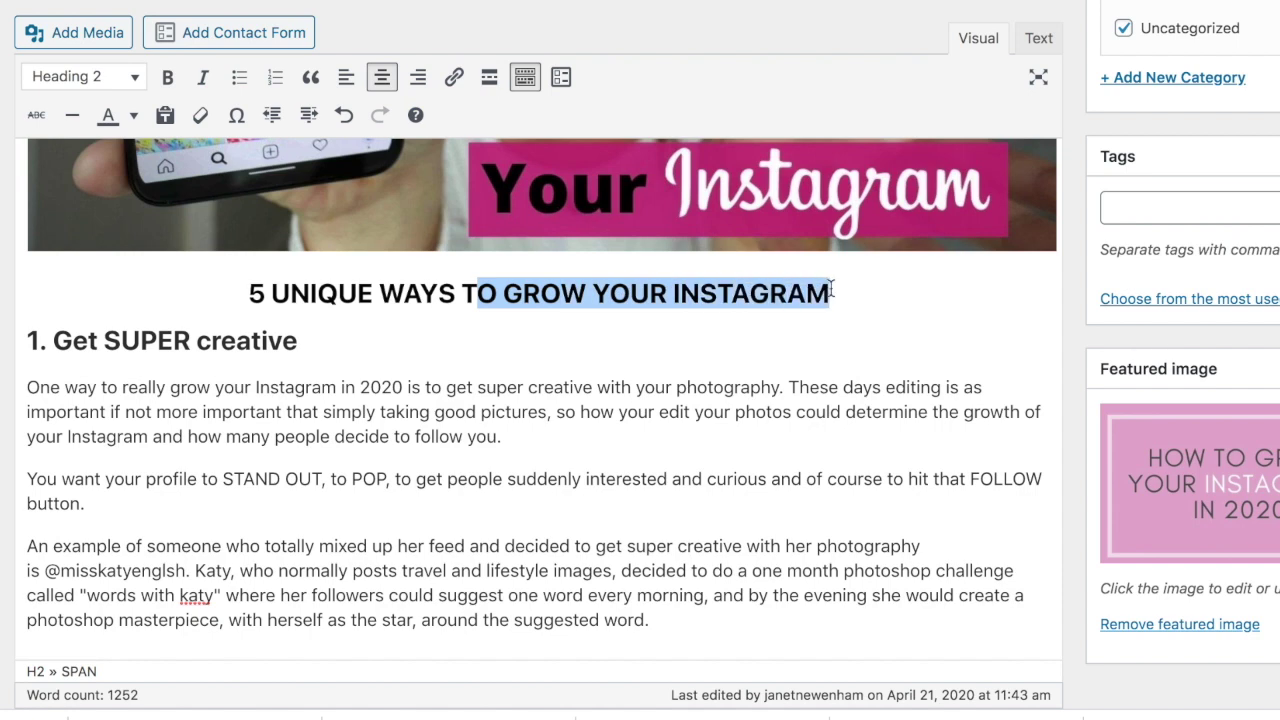
Step: Set the Yoast SEO focus keyphrase to "how to grow your instagram"
scroll(560, 400, down, 15)
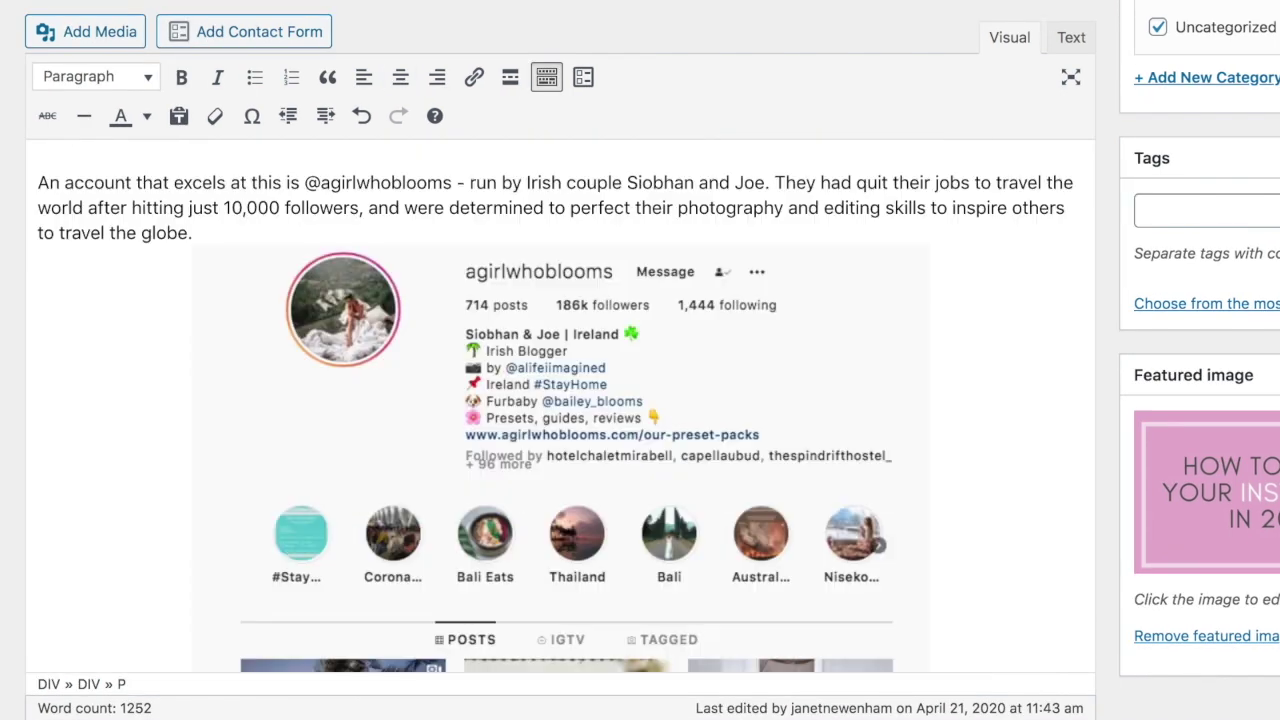
scroll(560, 400, down, 15)
scroll(560, 400, up, 5)
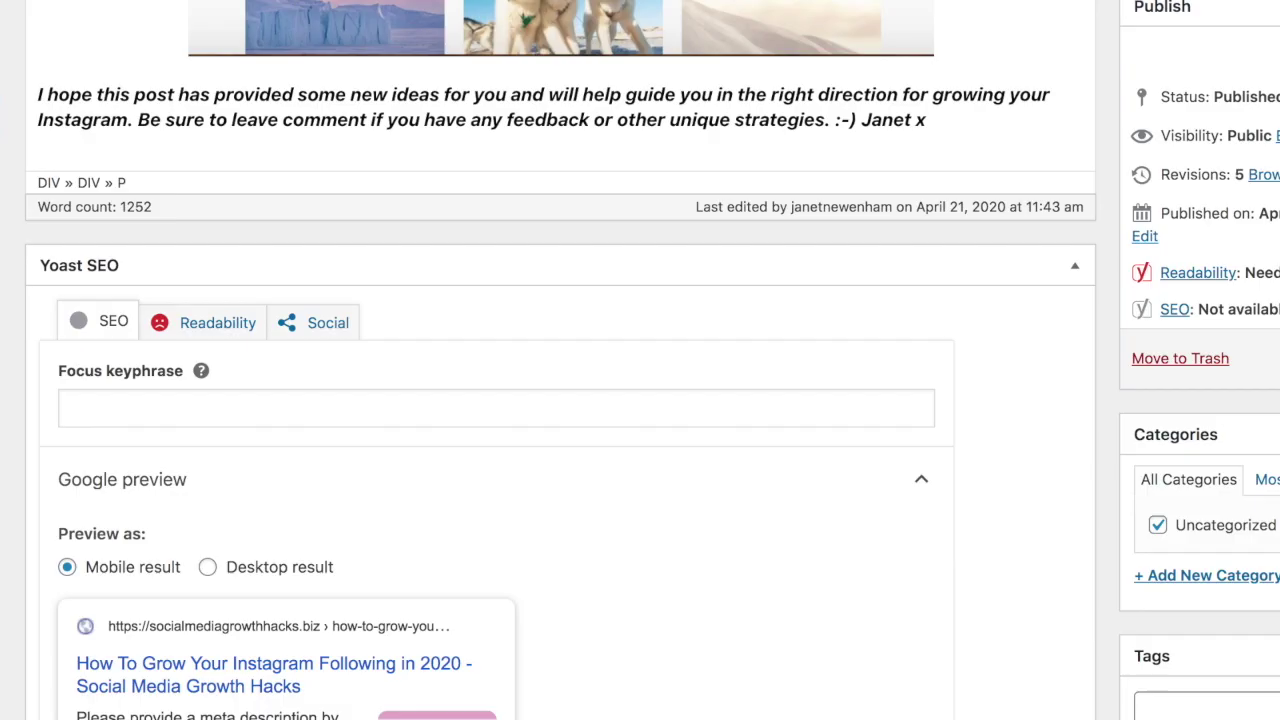
click(226, 408)
text(how to grow your instagram)
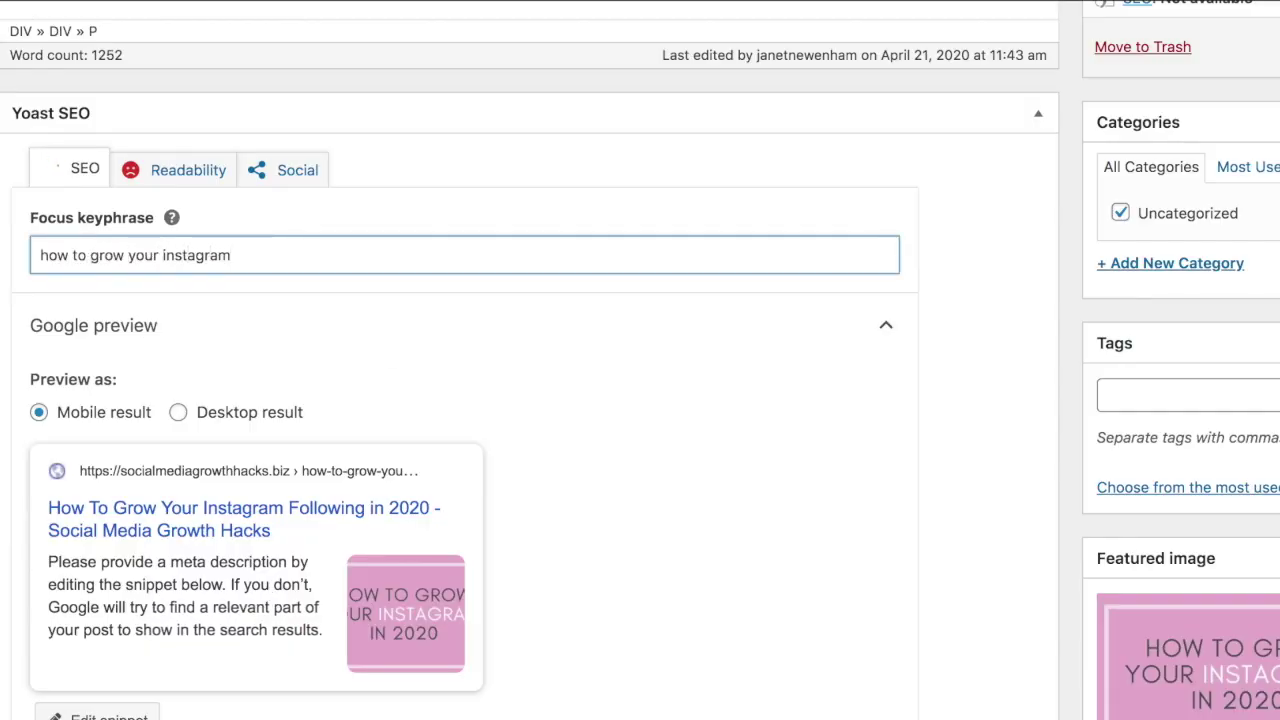
Step: Show the Google preview as a desktop result and open the snippet for editing
click(43, 171)
click(180, 414)
scroll(997, 437, down, 3)
click(108, 462)
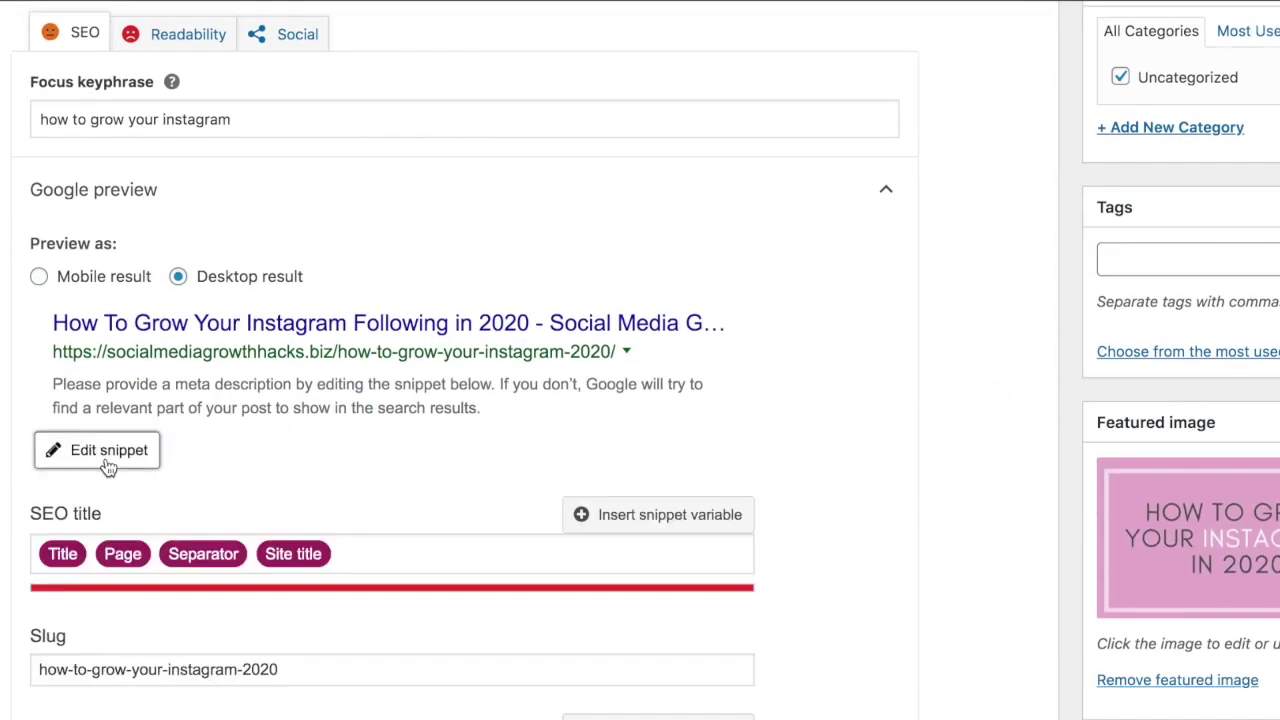
Step: Replace the SEO title's variables with "How To Grow Your Instagram Following in 2020"
key(BackSpace)
key(BackSpace)
key(BackSpace)
key(BackSpace)
key(BackSpace)
key(BackSpace)
key(BackSpace)
text(How To Grow Yo)
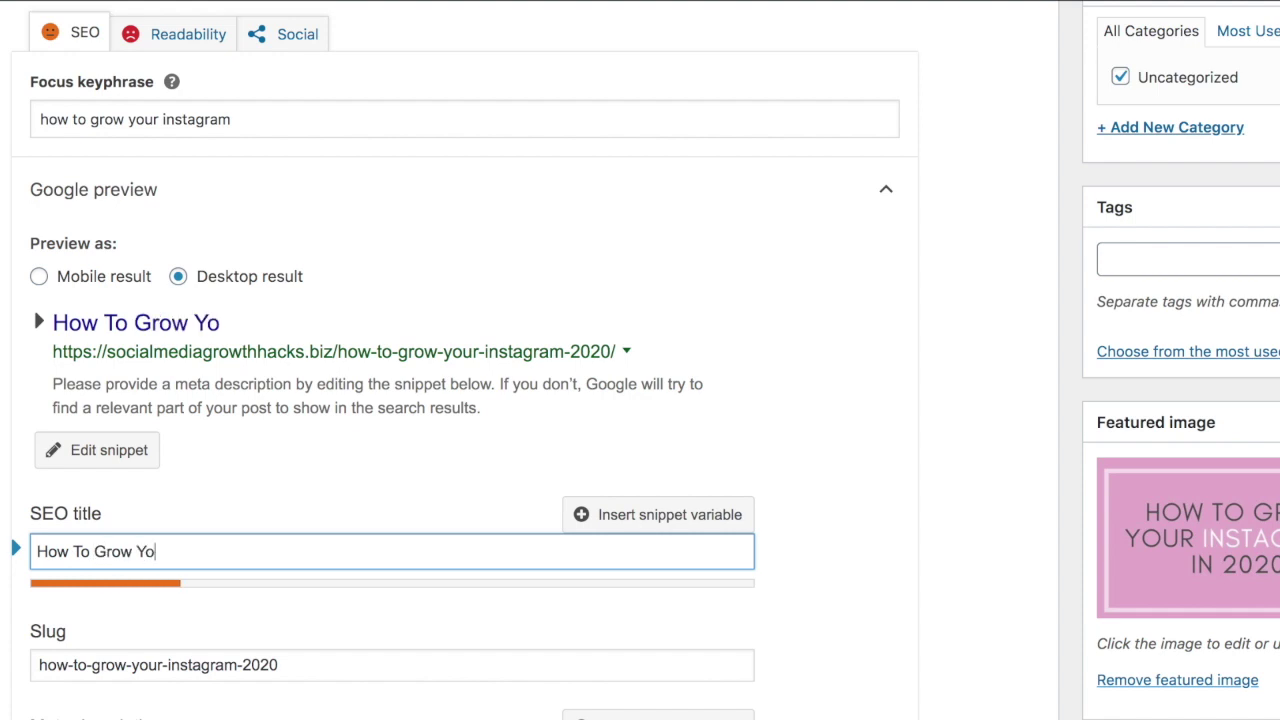
text(ur Instagram Following in 20202)
key(BackSpace)
click(1011, 586)
Step: Write a meta description asking "Do you want to learn how to grow your Instagram in 2020?" and promising an easy-to-follow guide with REAL case studies
scroll(1011, 586, down, 1)
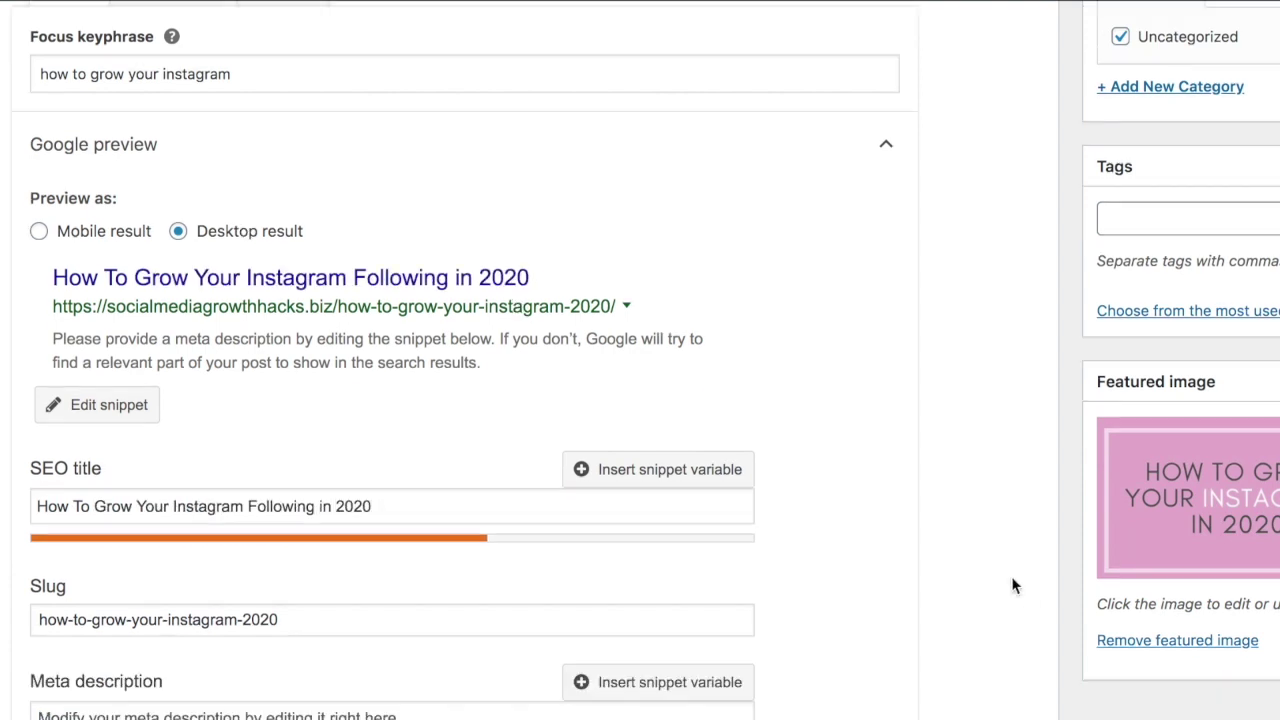
scroll(1011, 586, down, 1)
click(390, 630)
text(Do you want to learn how)
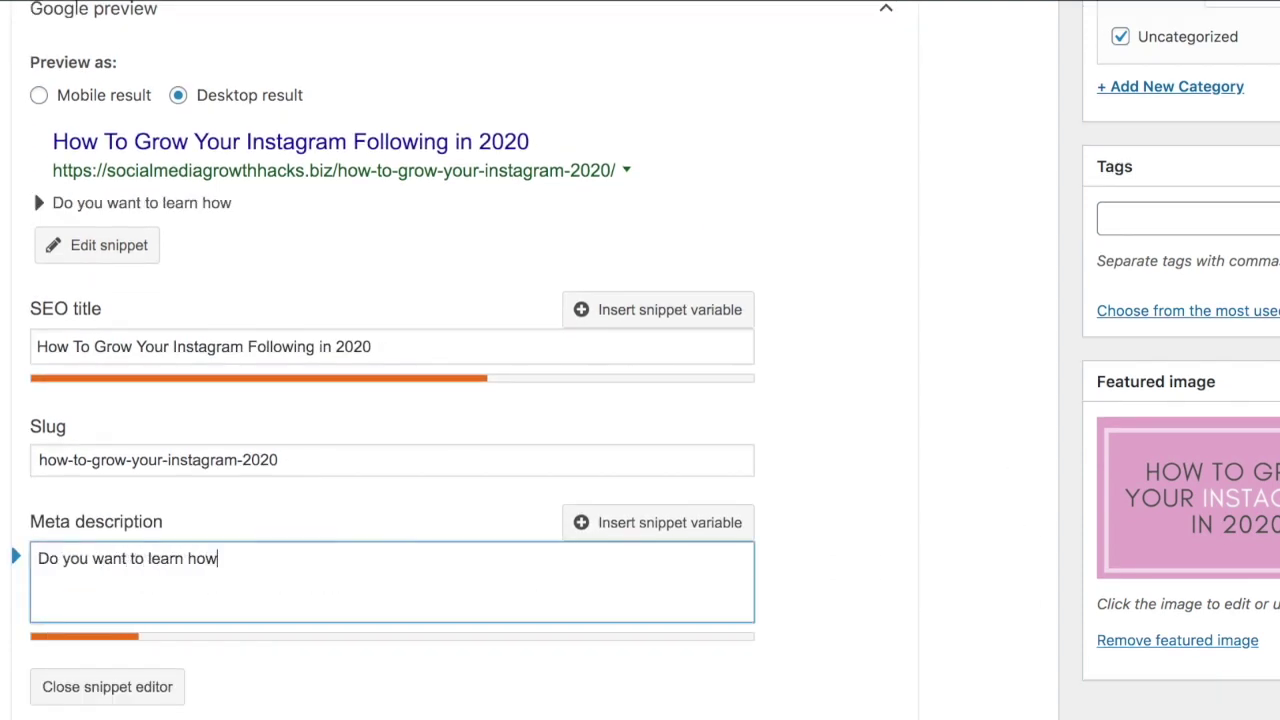
text( to grow your Instagram in 2020? This ea)
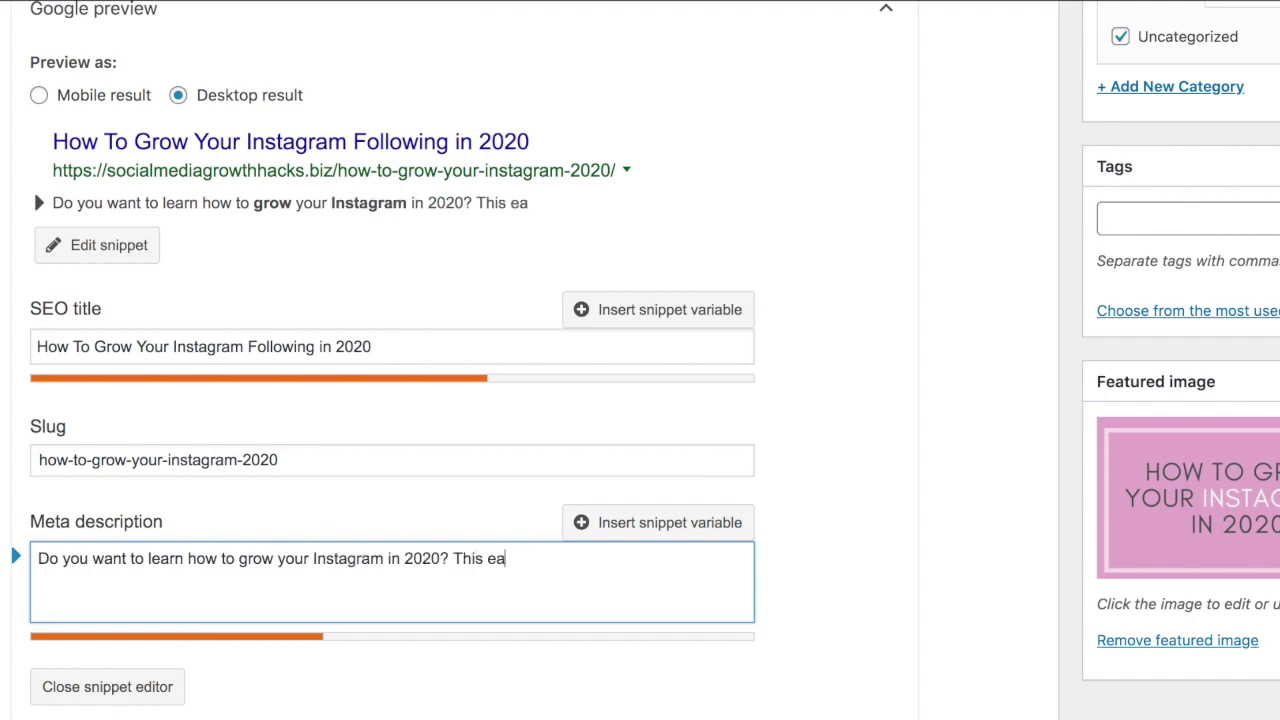
text(sy-to-follow guide with REAL case)
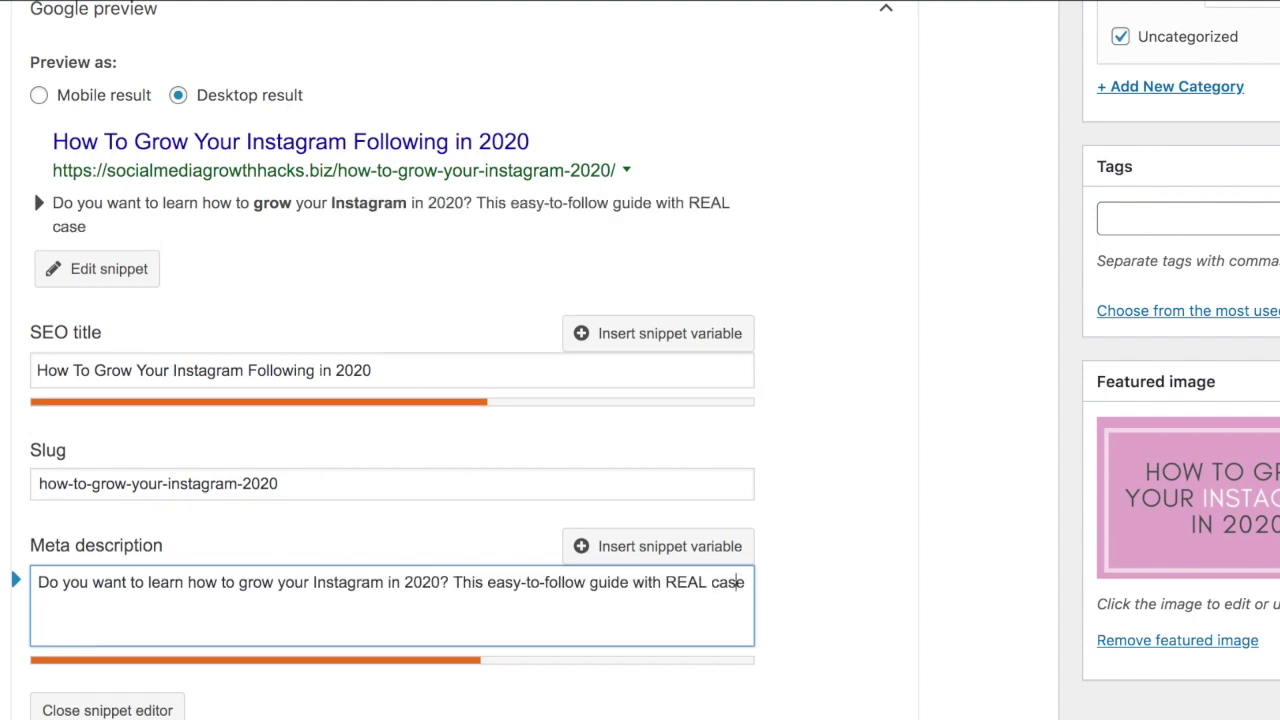
key(End)
text(studies)
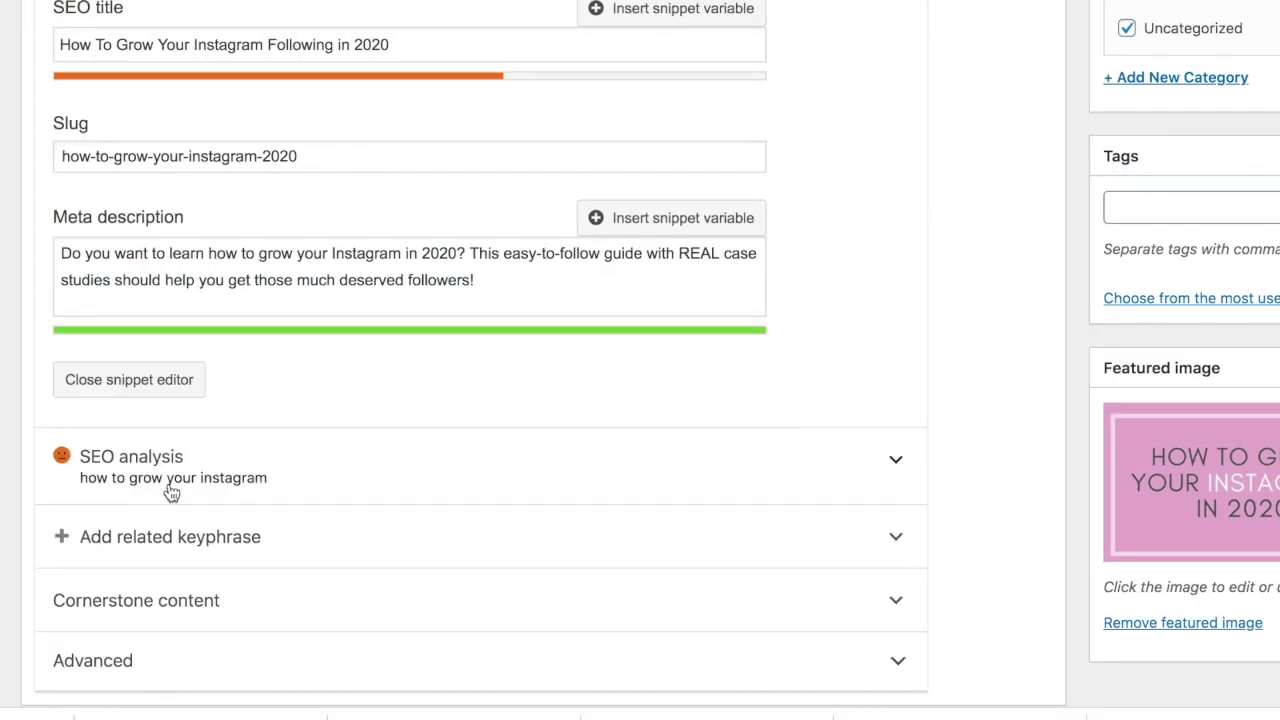
Step: Expand the SEO analysis for the keyphrase and review its listed problems and improvements
click(172, 493)
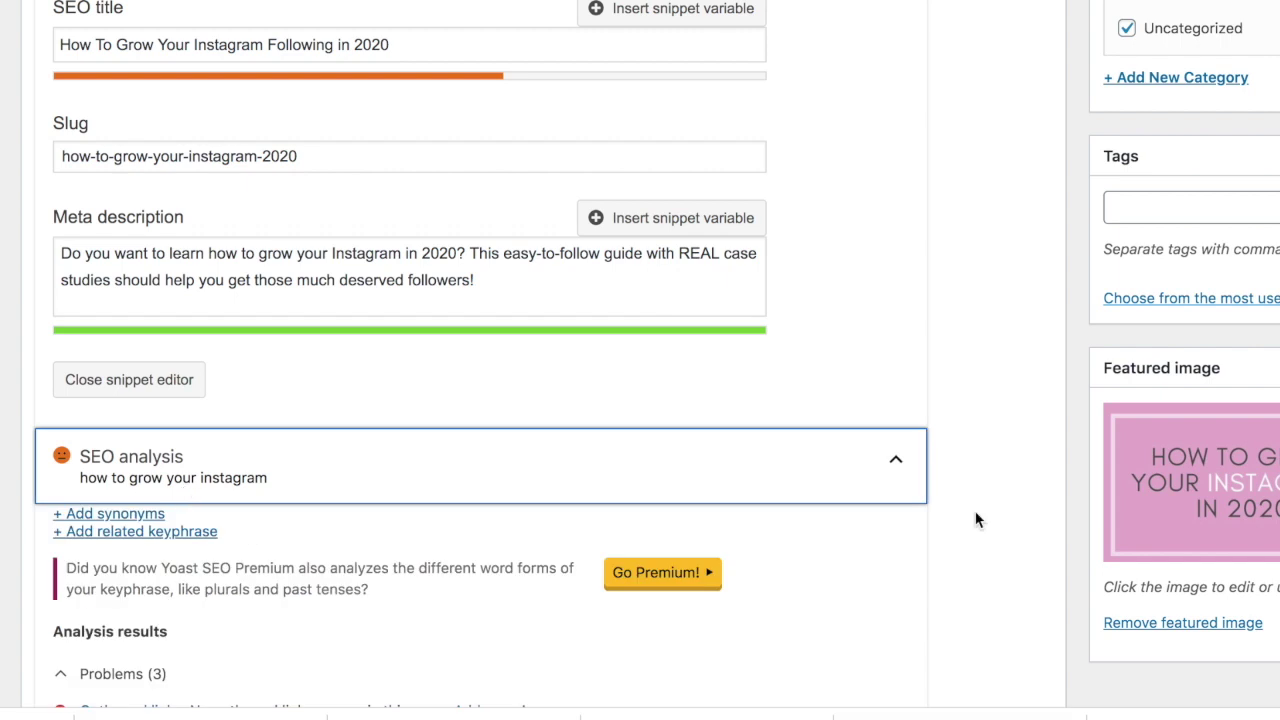
scroll(1016, 530, down, 5)
scroll(1016, 536, down, 1)
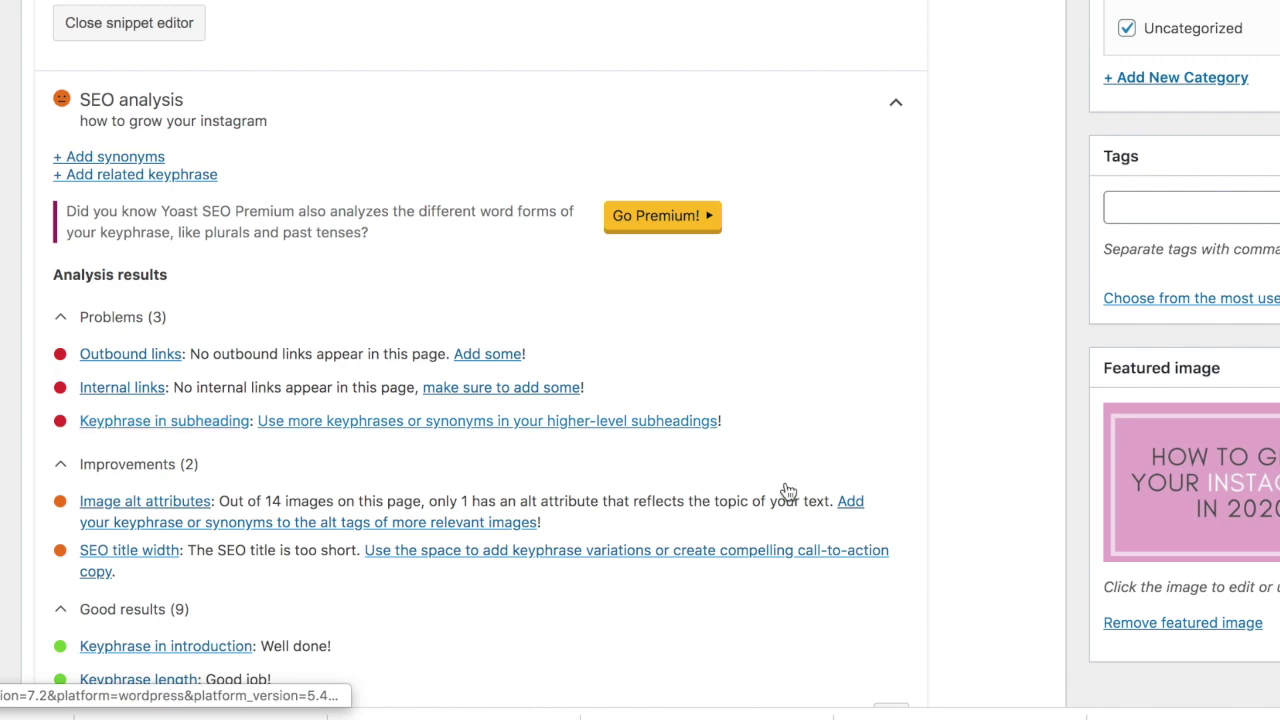
scroll(480, 360, up, 1)
scroll(480, 360, up, 2)
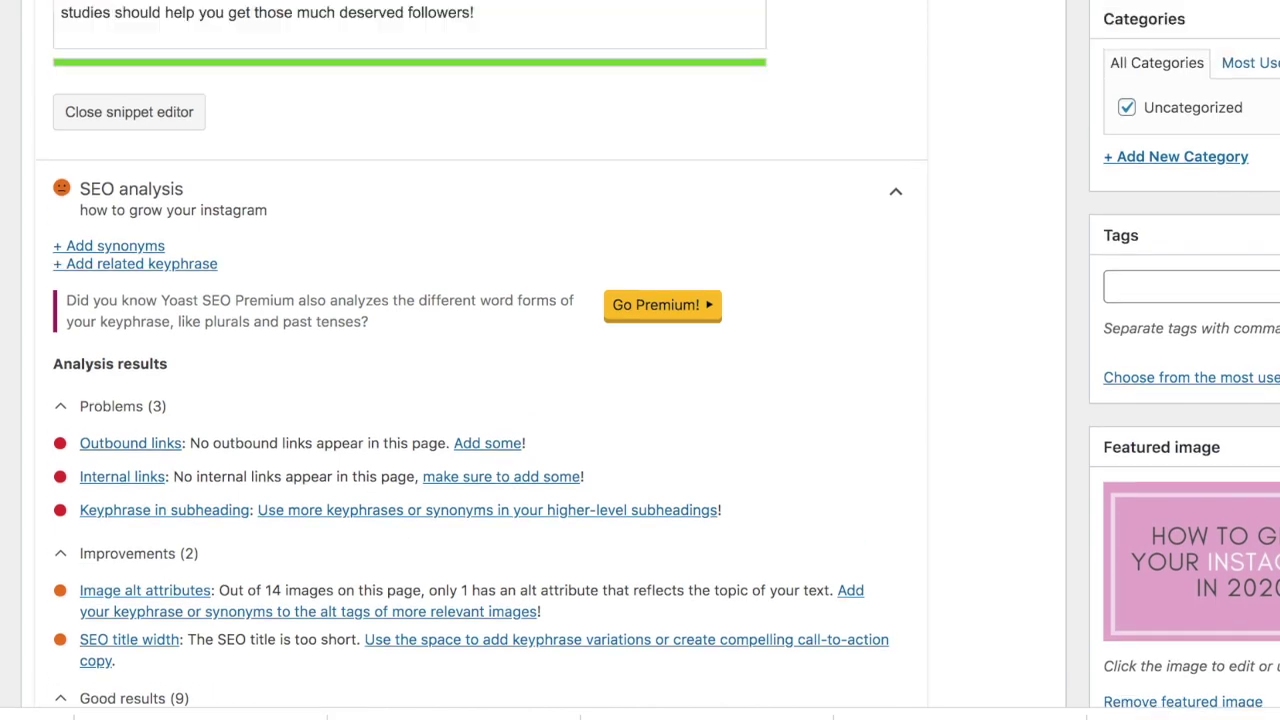
Step: Give the profile screenshot under "Get SUPER creative" the alternative text "how to grow your instagram in 2020"
scroll(480, 360, up, 15)
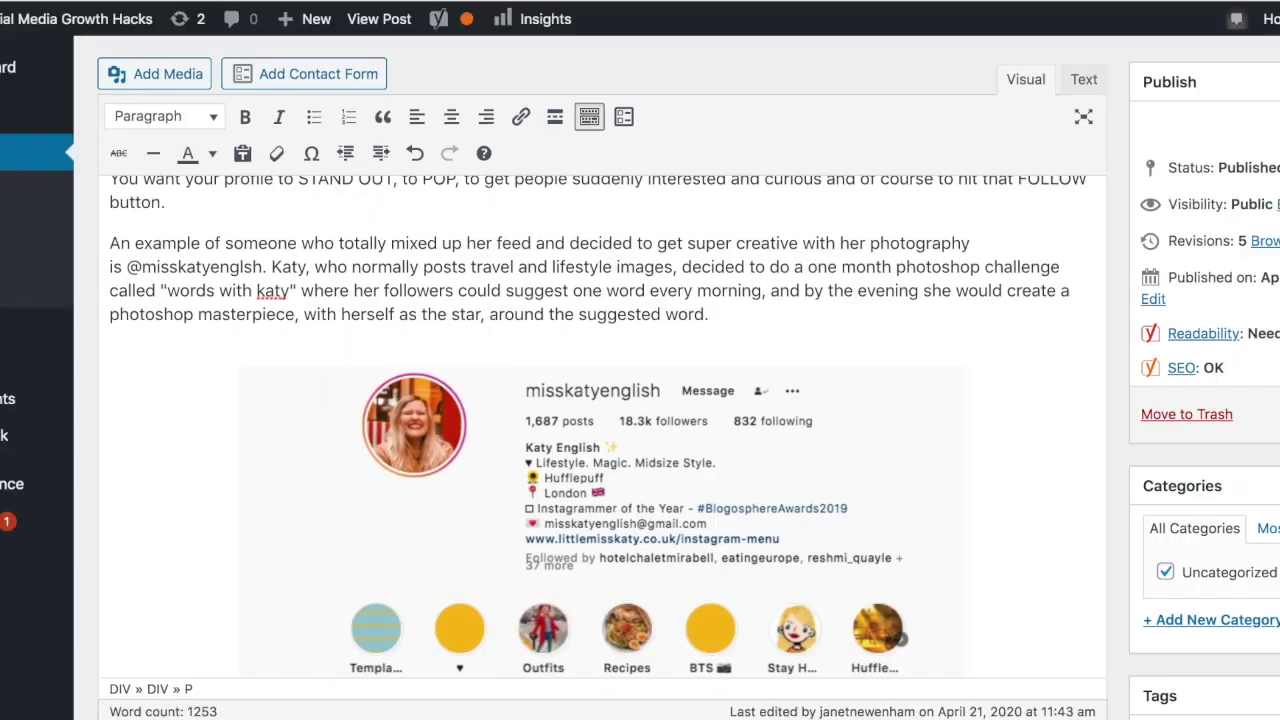
click(631, 439)
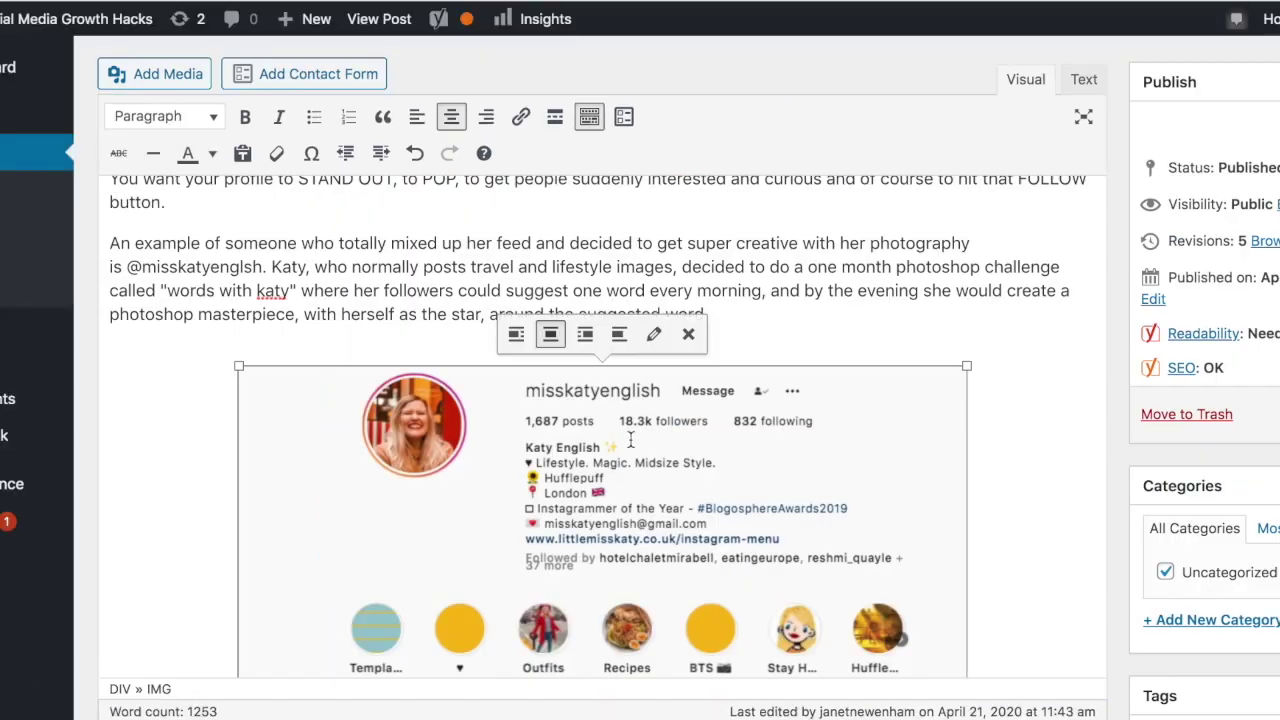
click(655, 333)
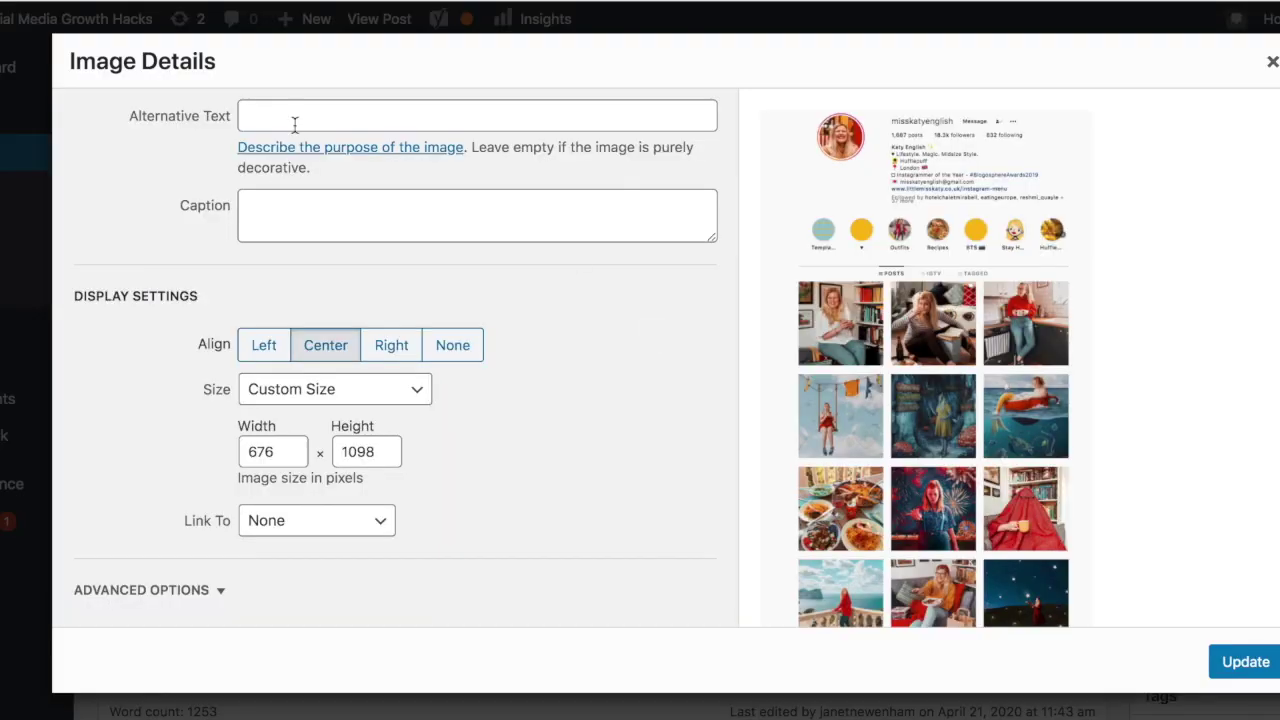
click(275, 223)
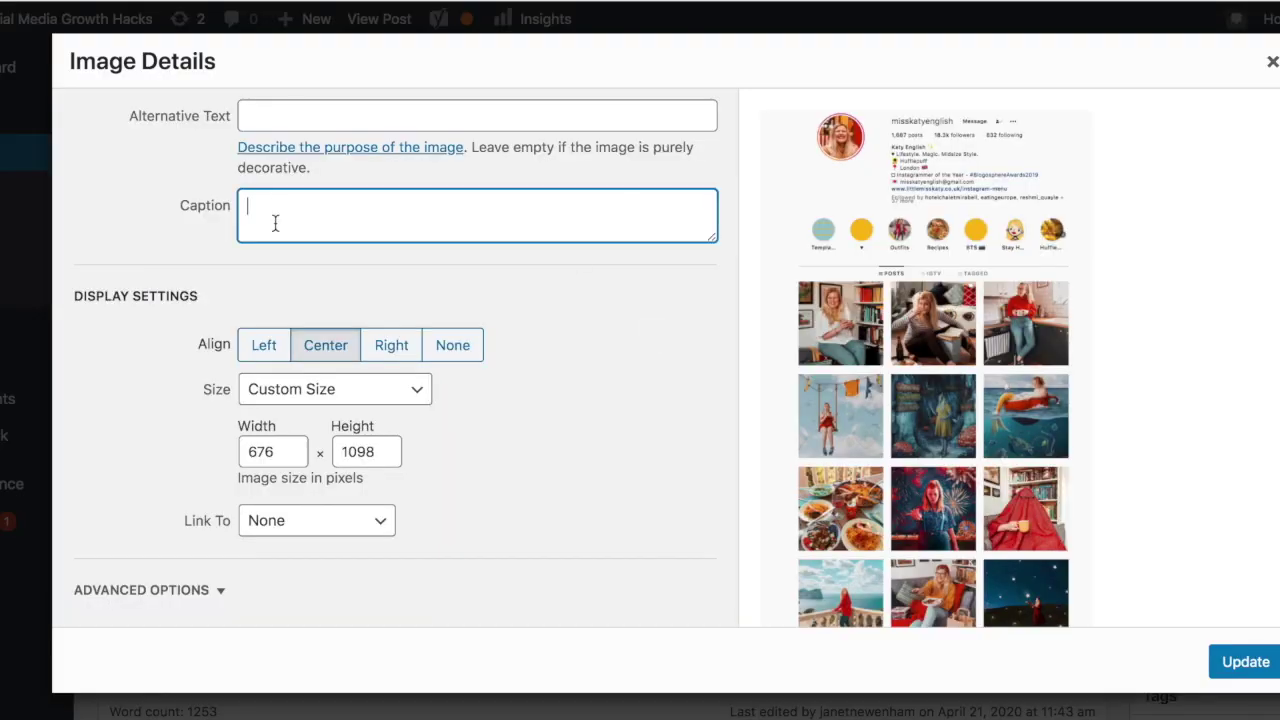
click(276, 116)
text(how to grow your inst)
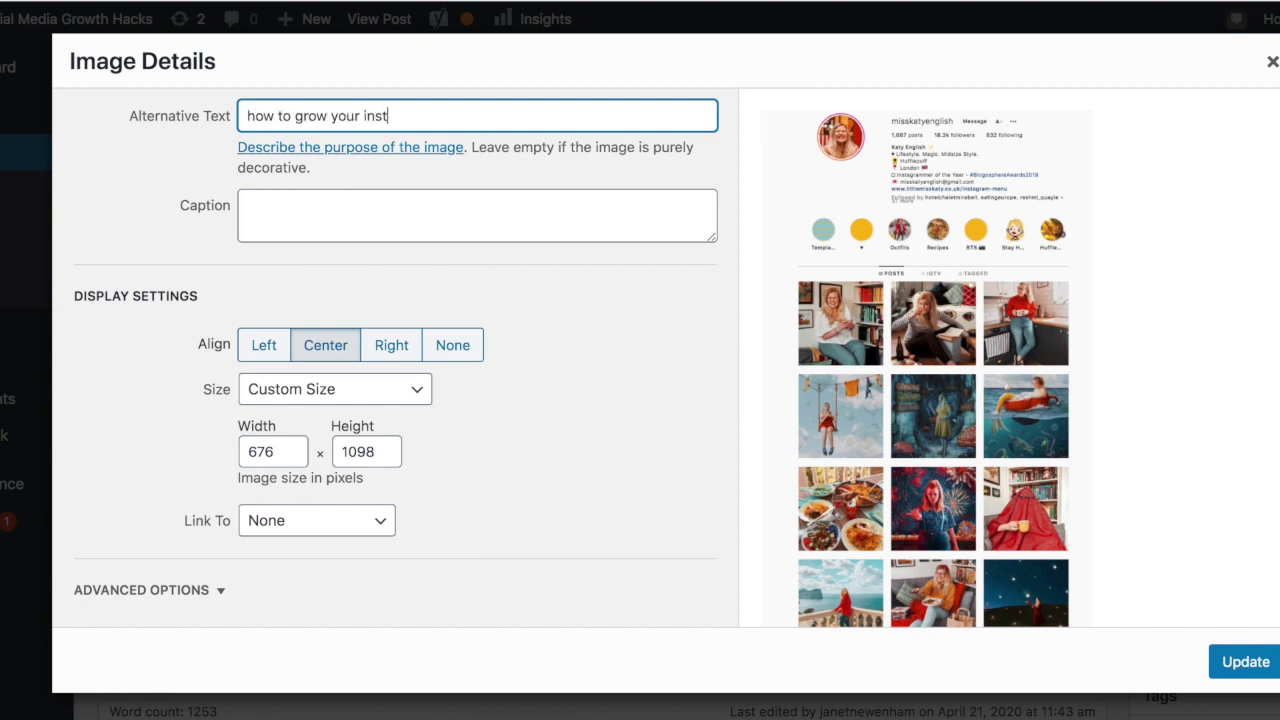
click(1245, 661)
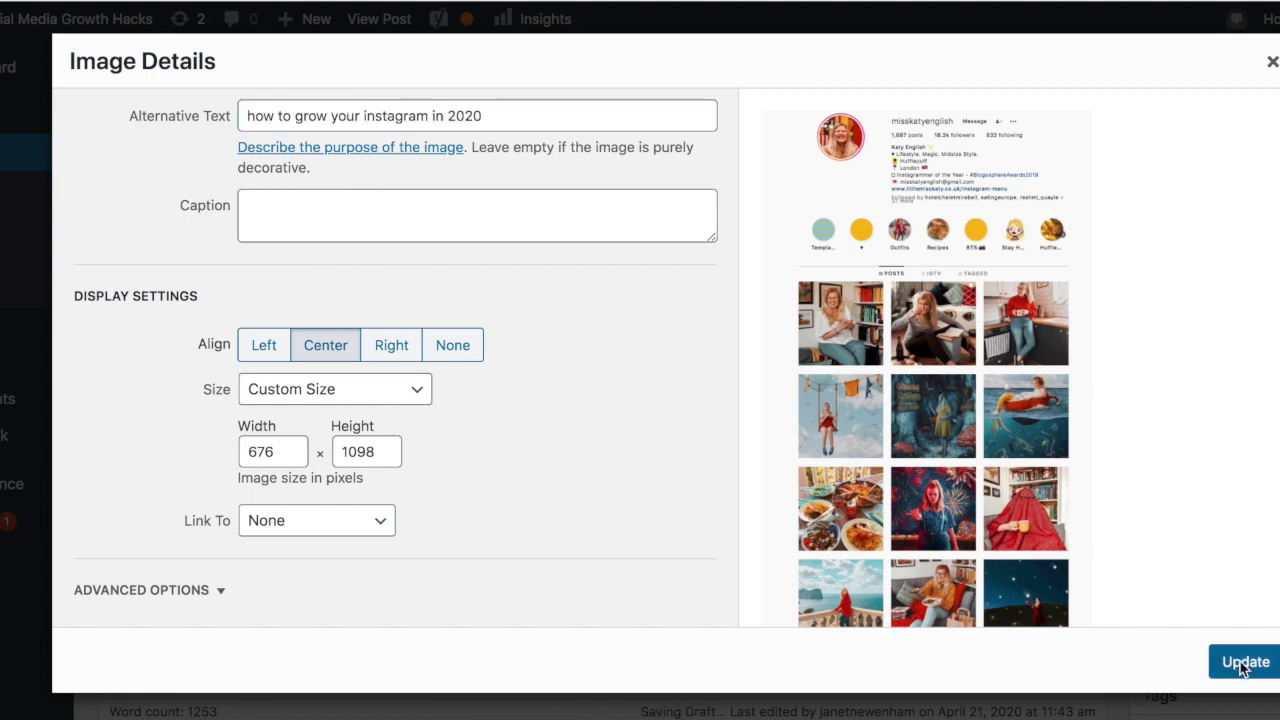
Step: Give the following pink-themed profile screenshot an alternative text beginning "ways to grow your instagram:"
scroll(640, 420, down, 5)
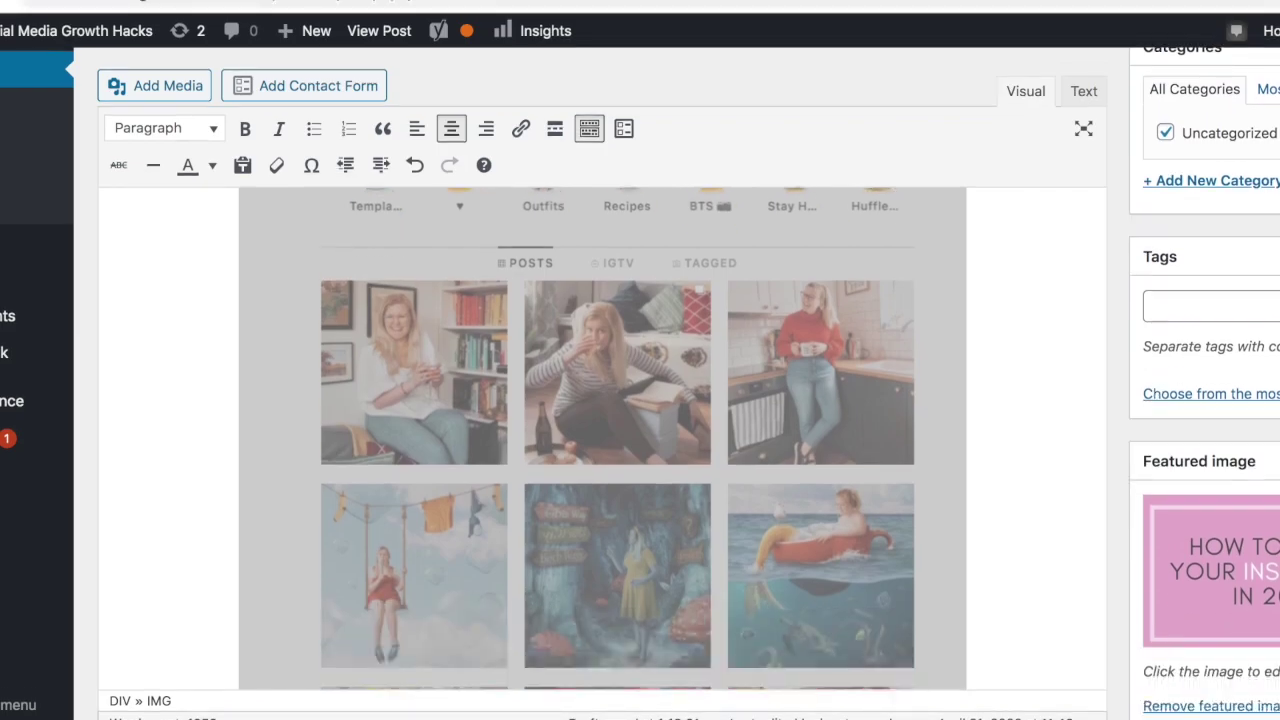
scroll(503, 402, down, 5)
click(503, 402)
click(654, 202)
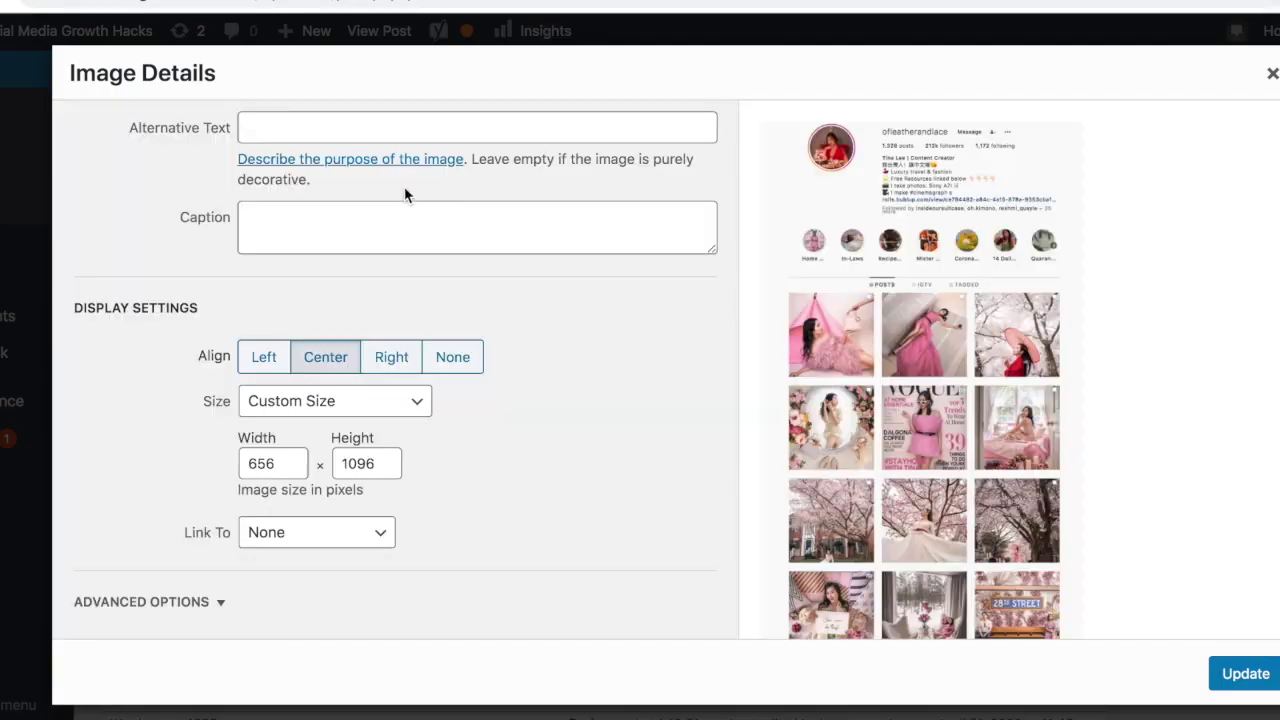
click(392, 126)
text(ways to grow your i)
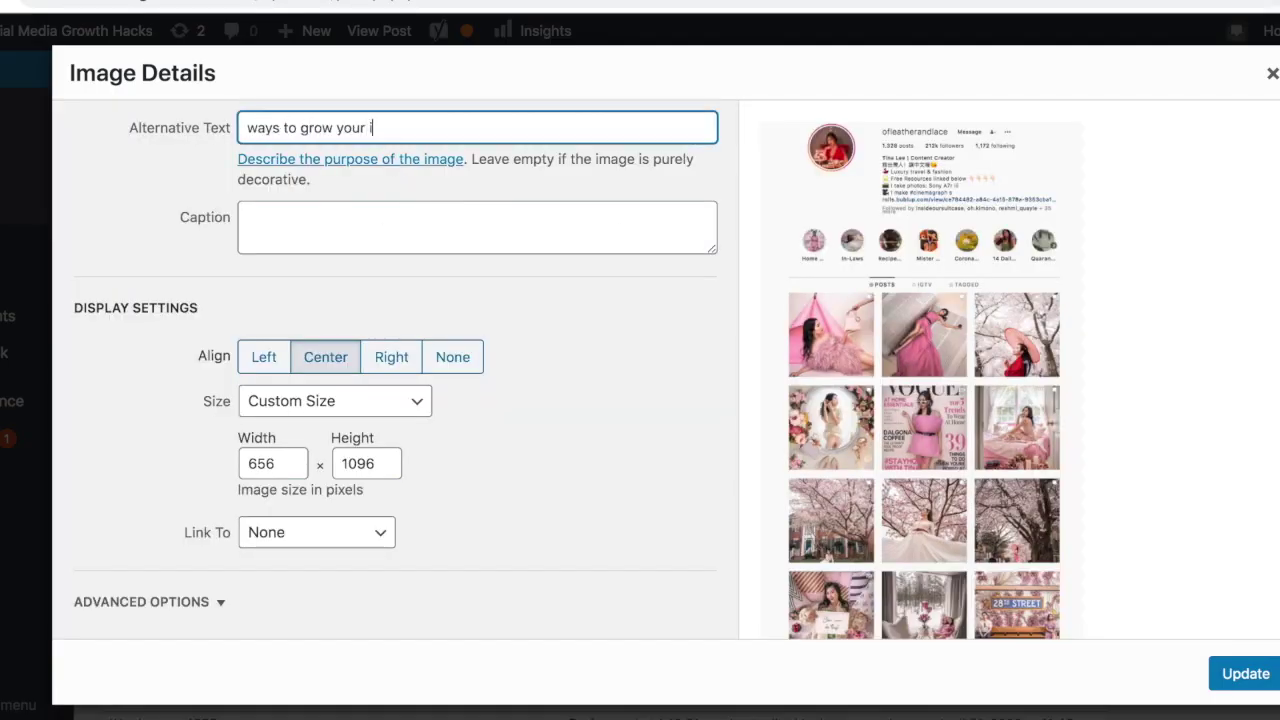
text(nstagram: ca)
Step: Open socialmediagrowthhacks.biz in a new tab and find the post "How To Make Money On Instagram in 2020" among the older posts
click(505, 26)
text(socialmediagrowthhacks.biz/)
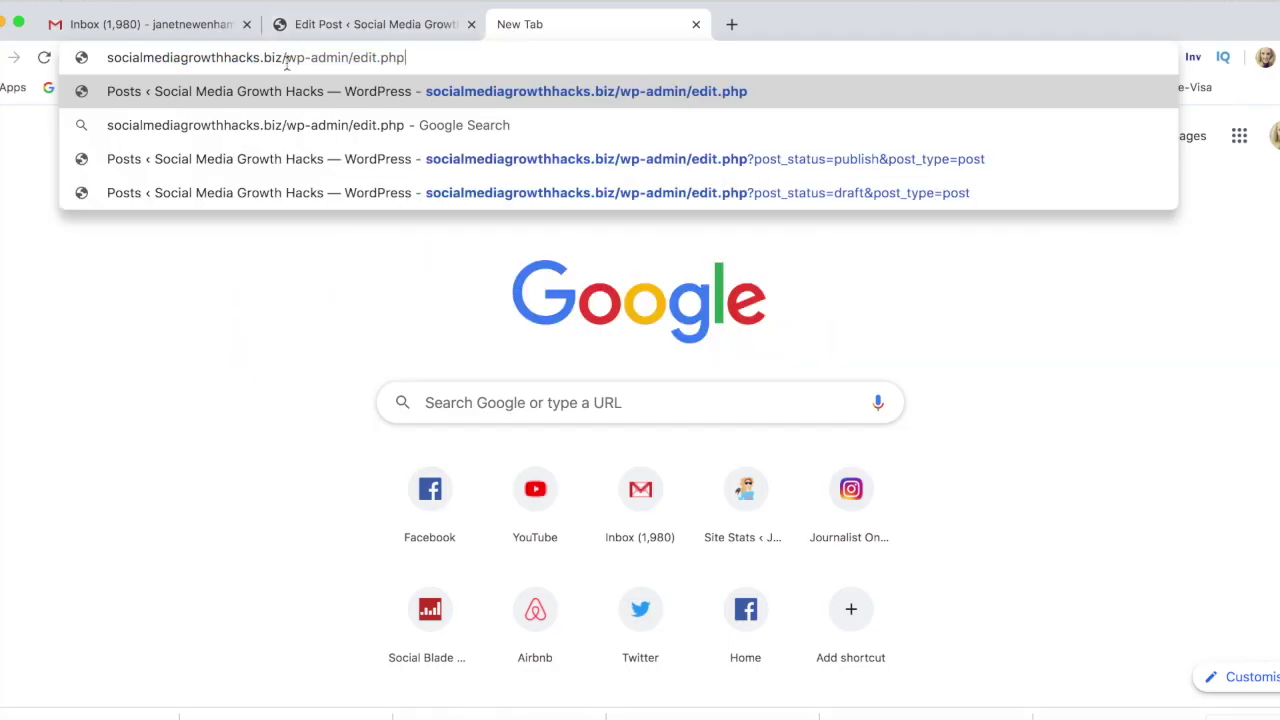
key(Delete)
key(Return)
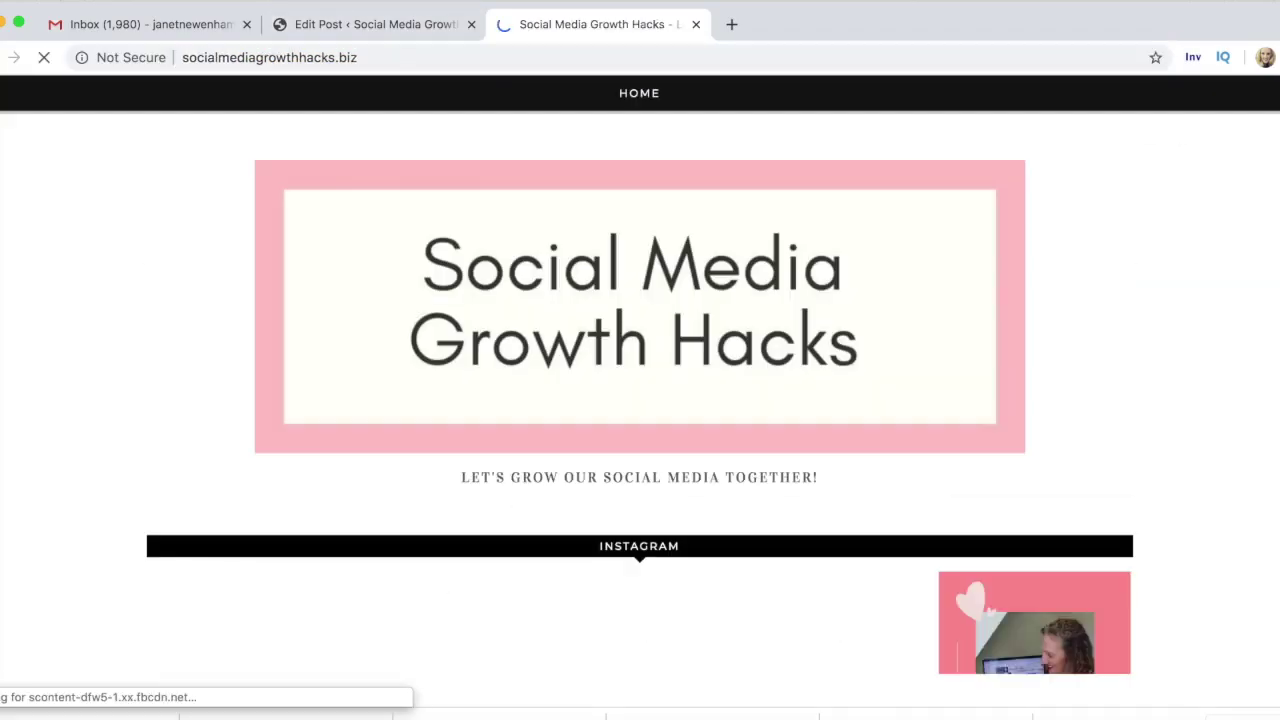
scroll(640, 400, down, 7)
scroll(200, 450, down, 10)
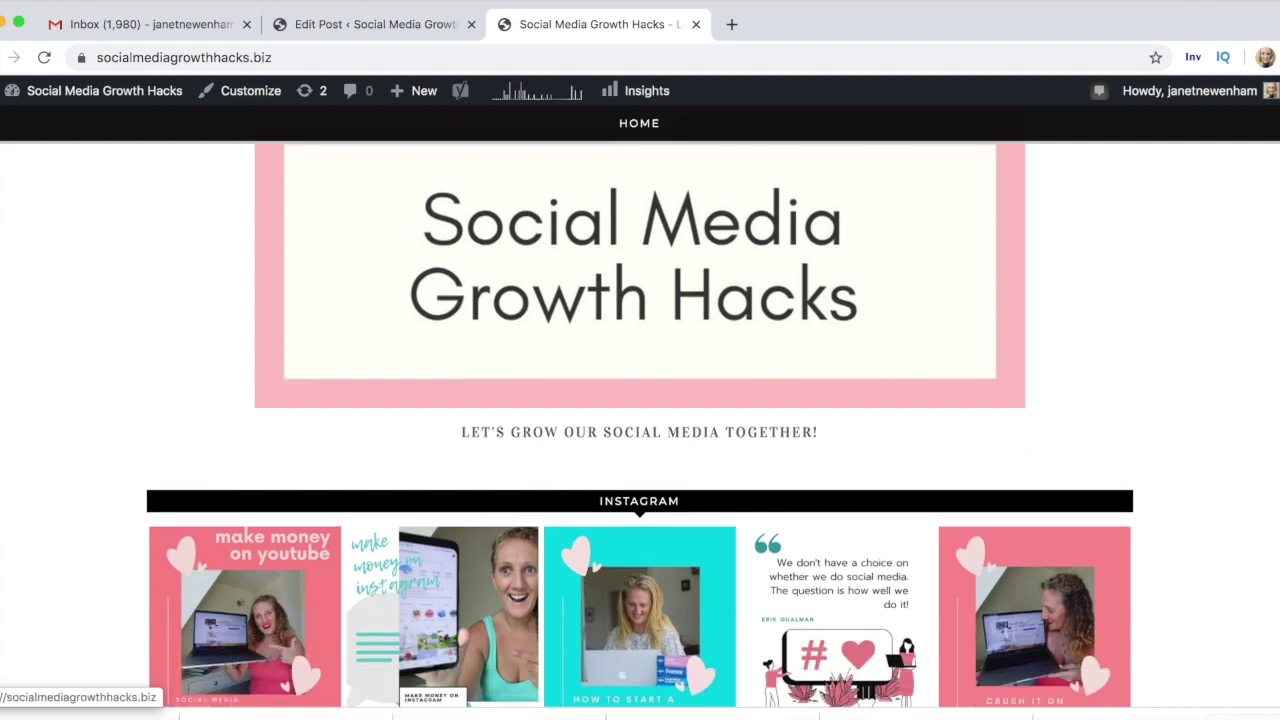
click(196, 443)
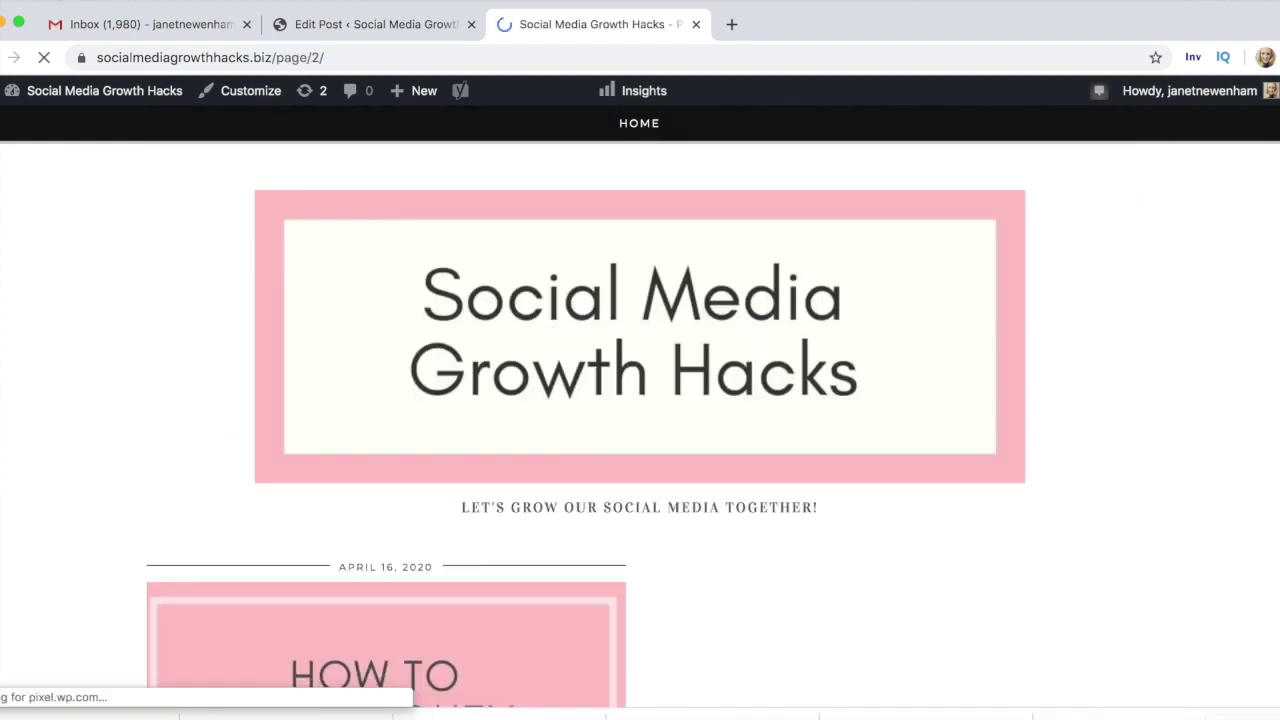
Step: Copy that post's address and, in the edited post's intro, add a money-making sentence with "this post and video" linked to it
right_click(286, 57)
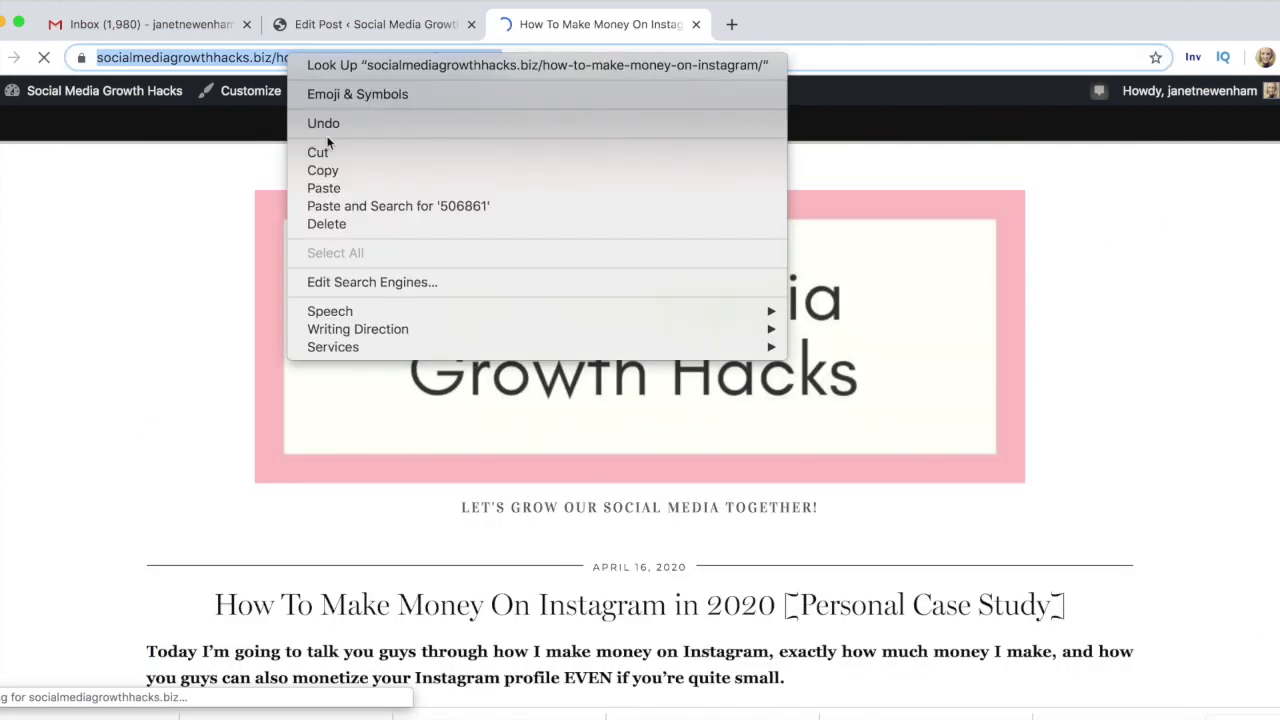
click(343, 164)
right_click(340, 27)
click(340, 27)
scroll(523, 406, up, 2)
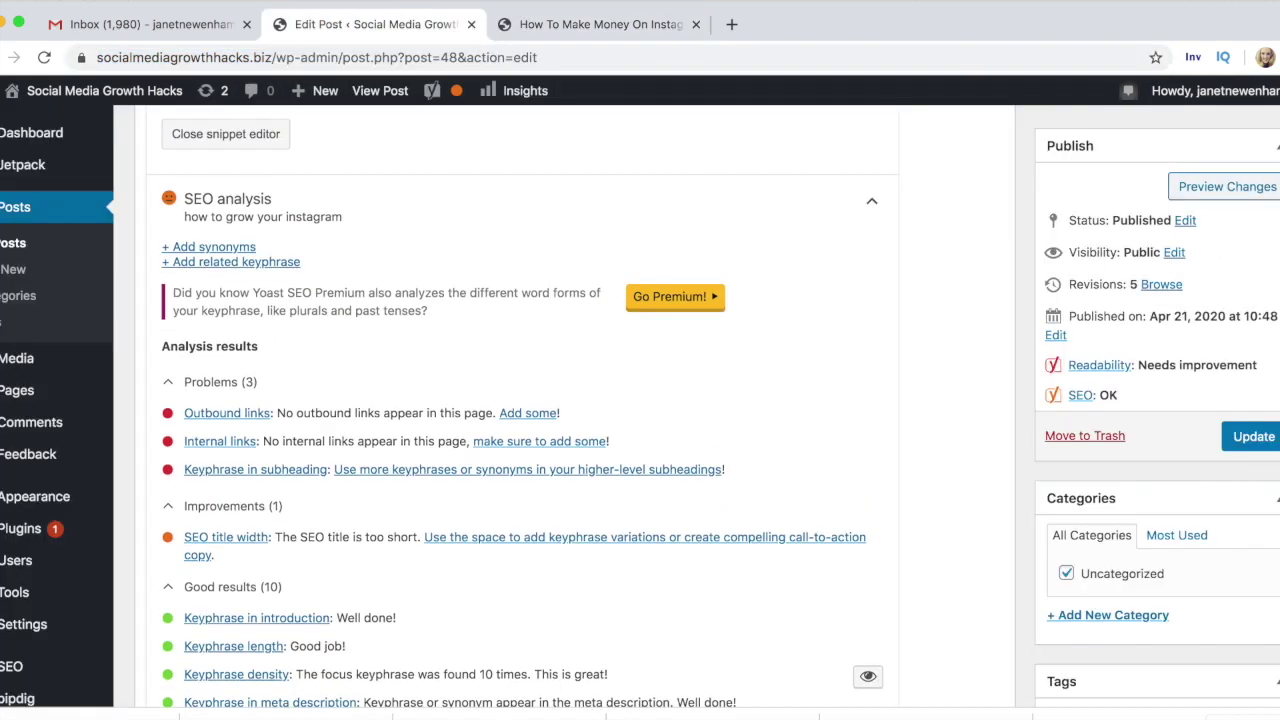
scroll(575, 400, up, 15)
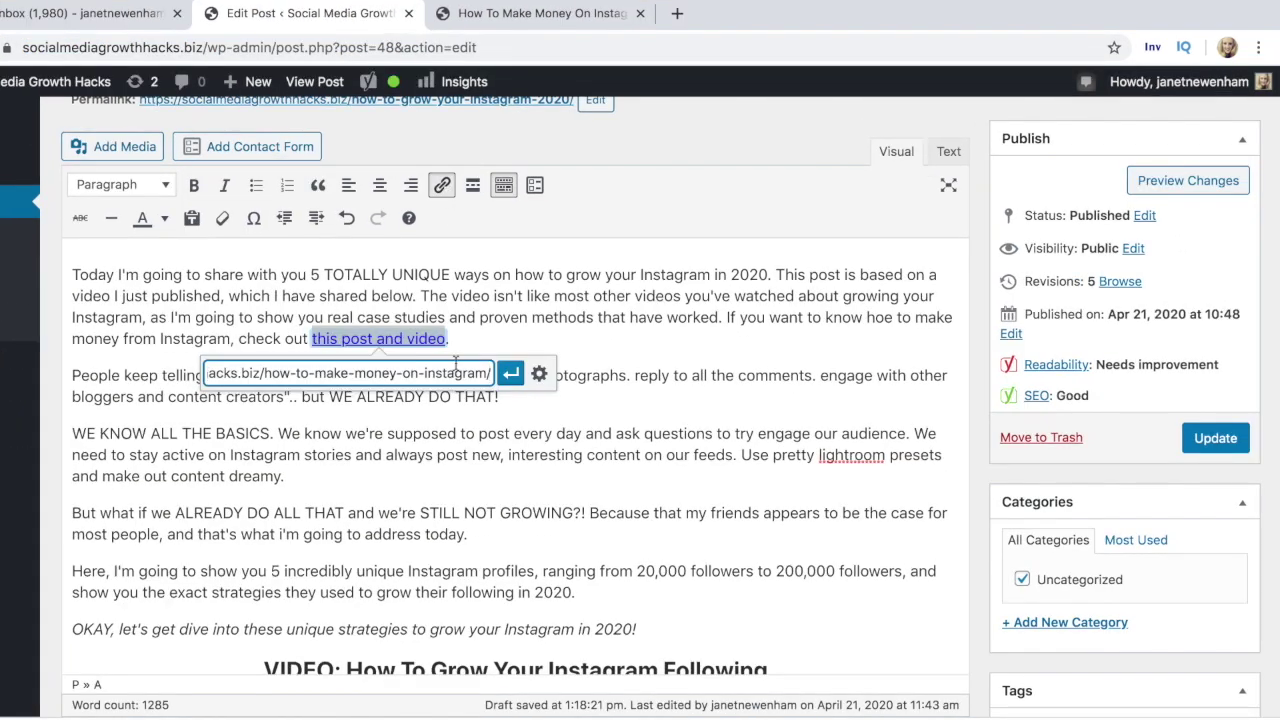
click(510, 373)
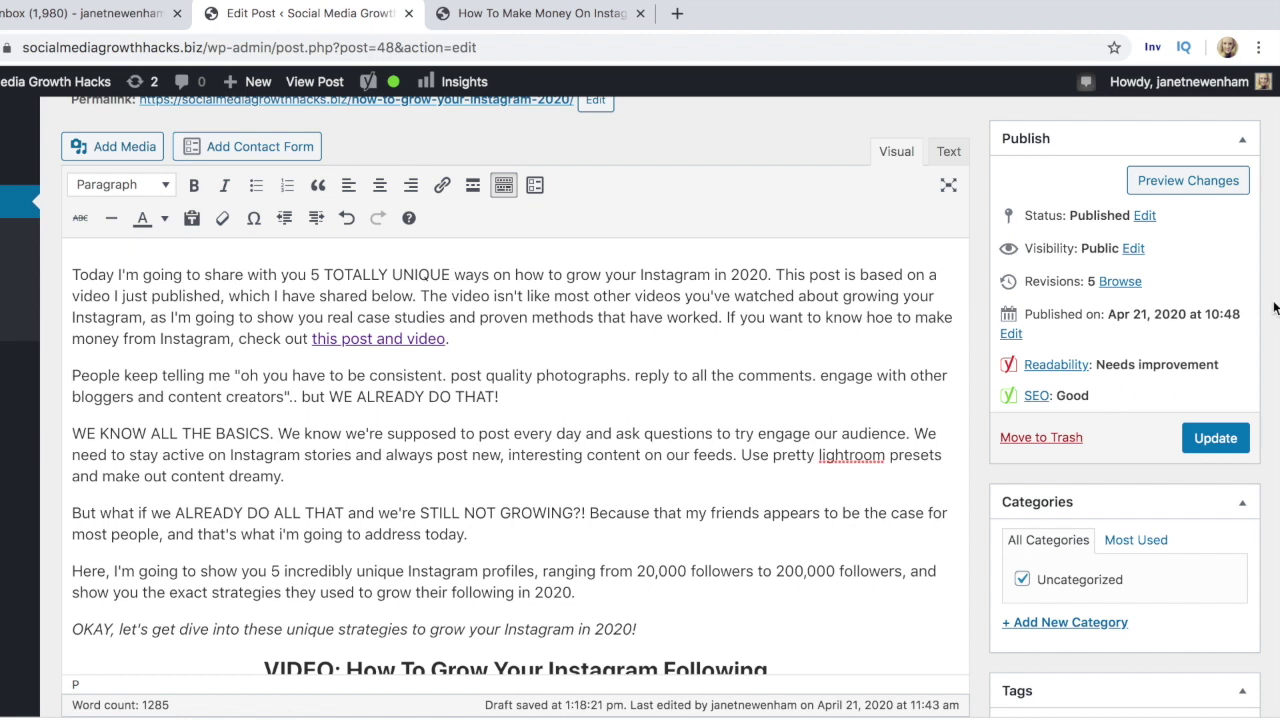
Step: Extend the Yoast SEO title by appending "// Social Media Growth Hacks"
scroll(1024, 322, down, 3)
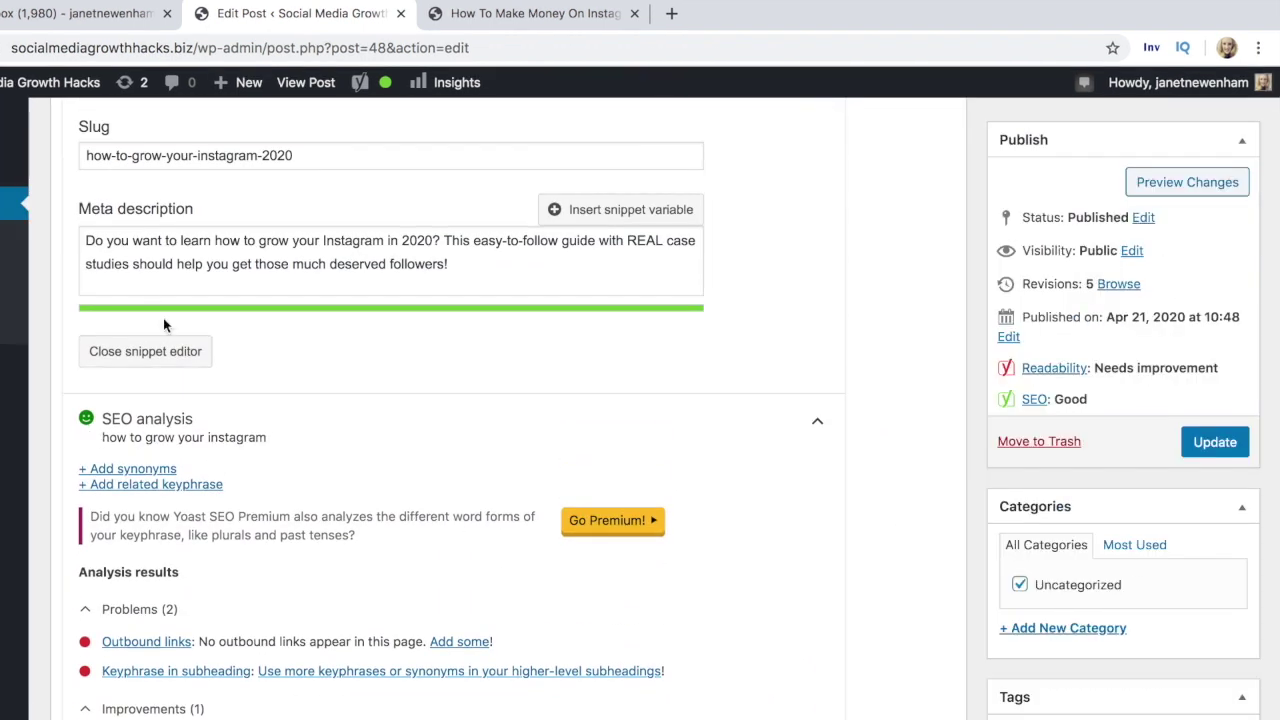
click(147, 351)
click(145, 395)
scroll(430, 540, up, 1)
click(428, 524)
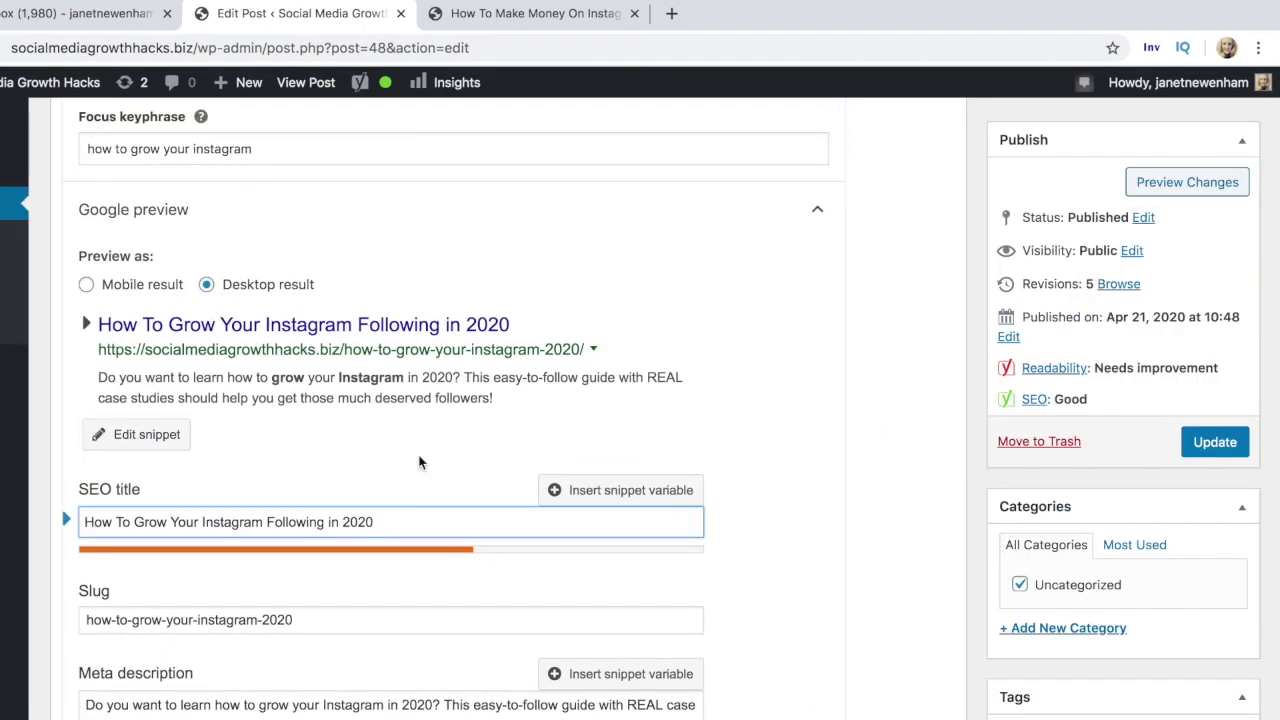
text(S)
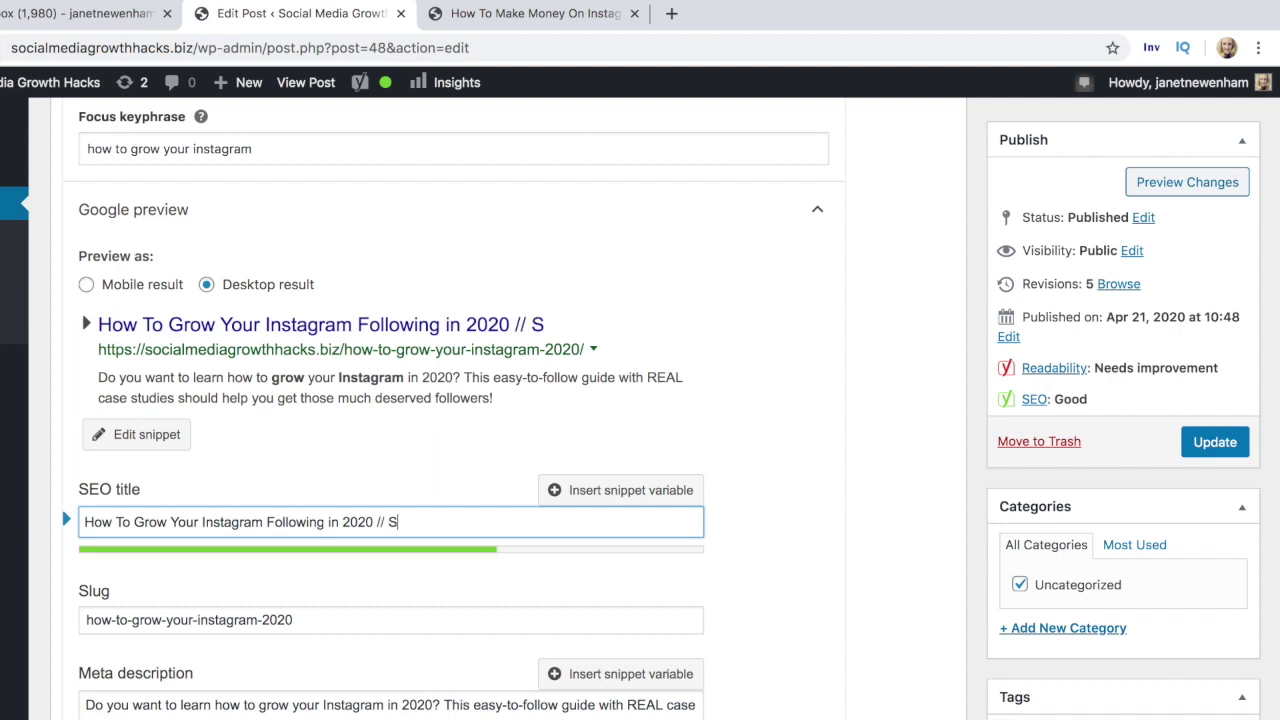
text(ocial Media Growth Hacks)
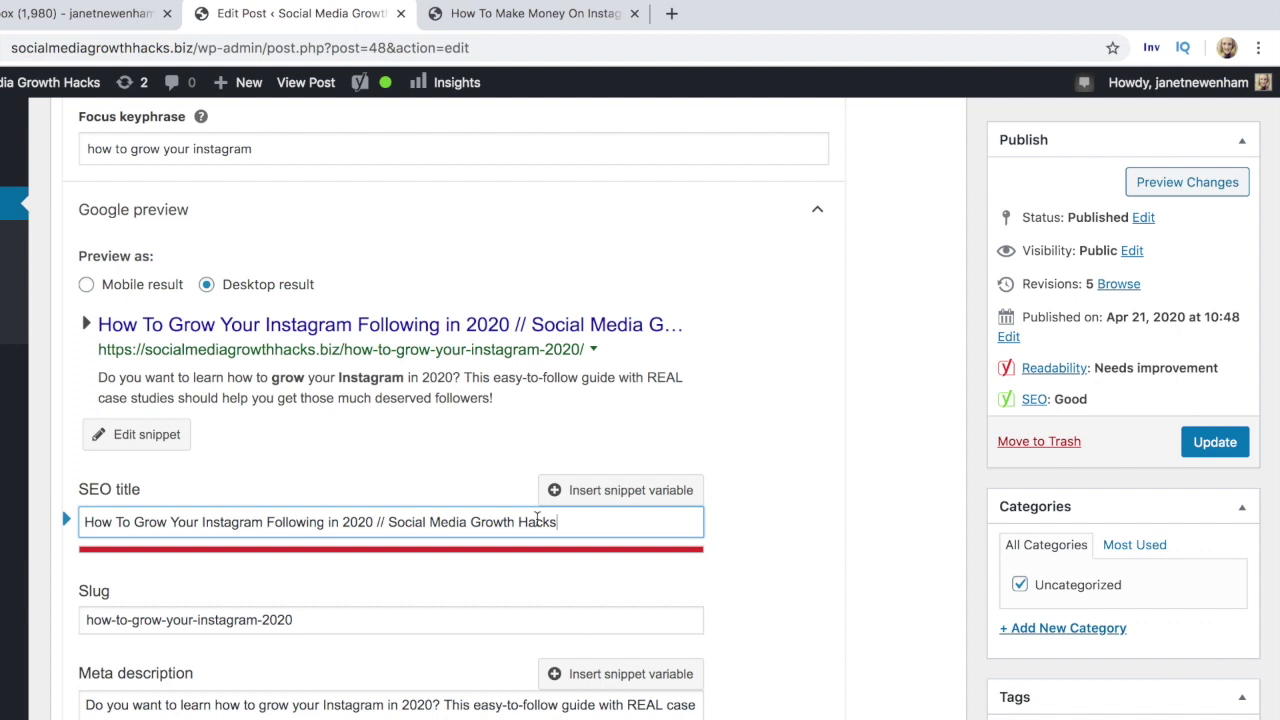
Step: Shorten the SEO title by replacing "Growth Hacks" so that it ends in "// Social Media Tips"
key(shift+alt+Left)
key(shift+alt+Left)
text(Marketing)
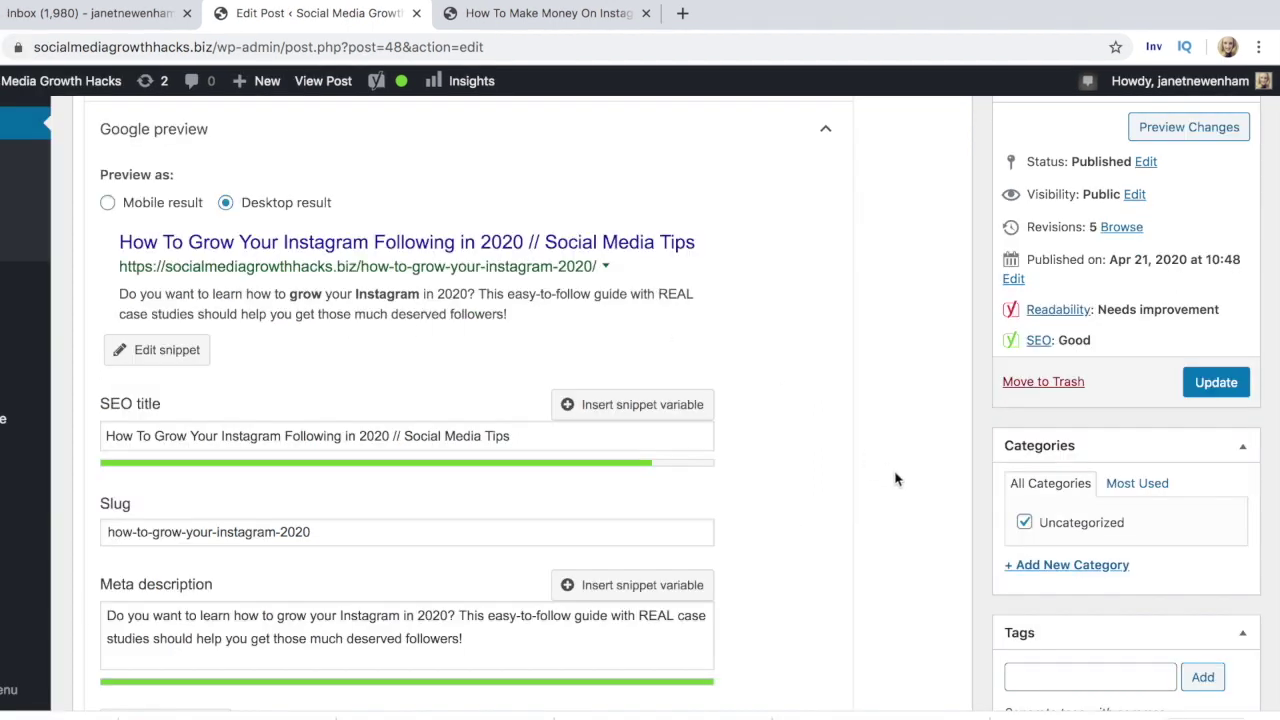
Step: Update the published post to save the SEO title change
scroll(896, 480, down, 1)
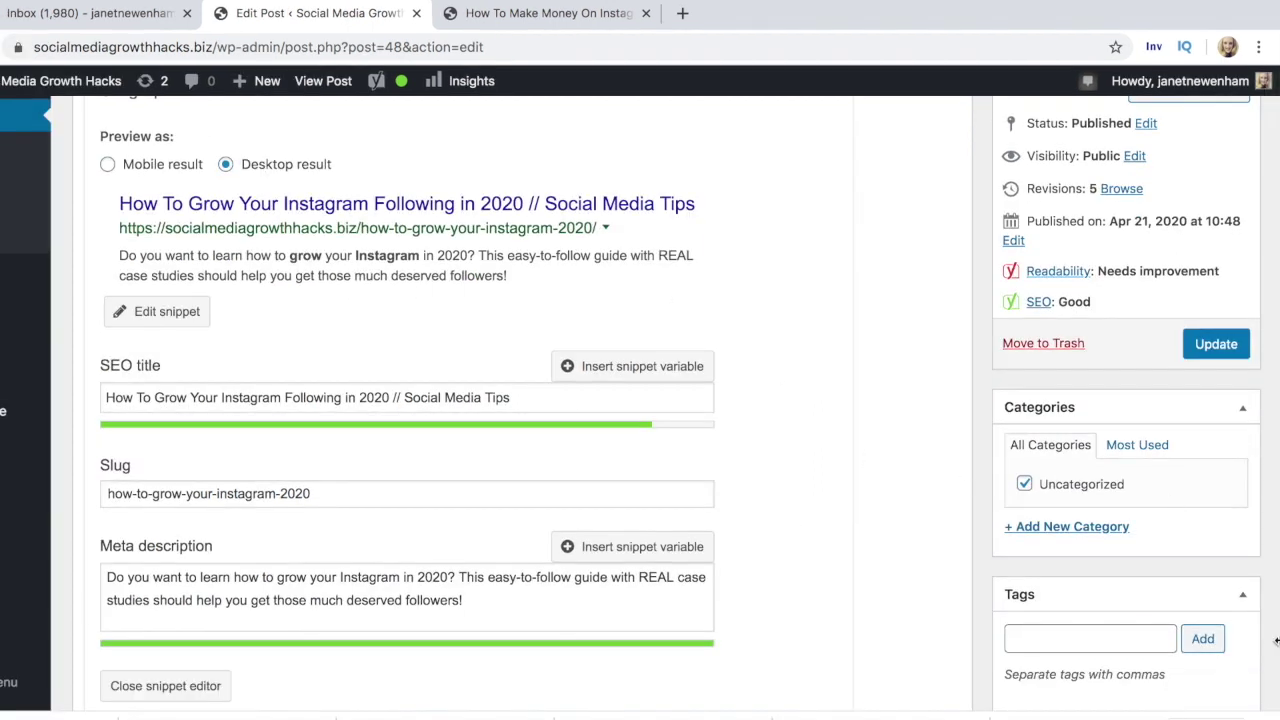
scroll(1272, 640, down, 2)
click(1218, 271)
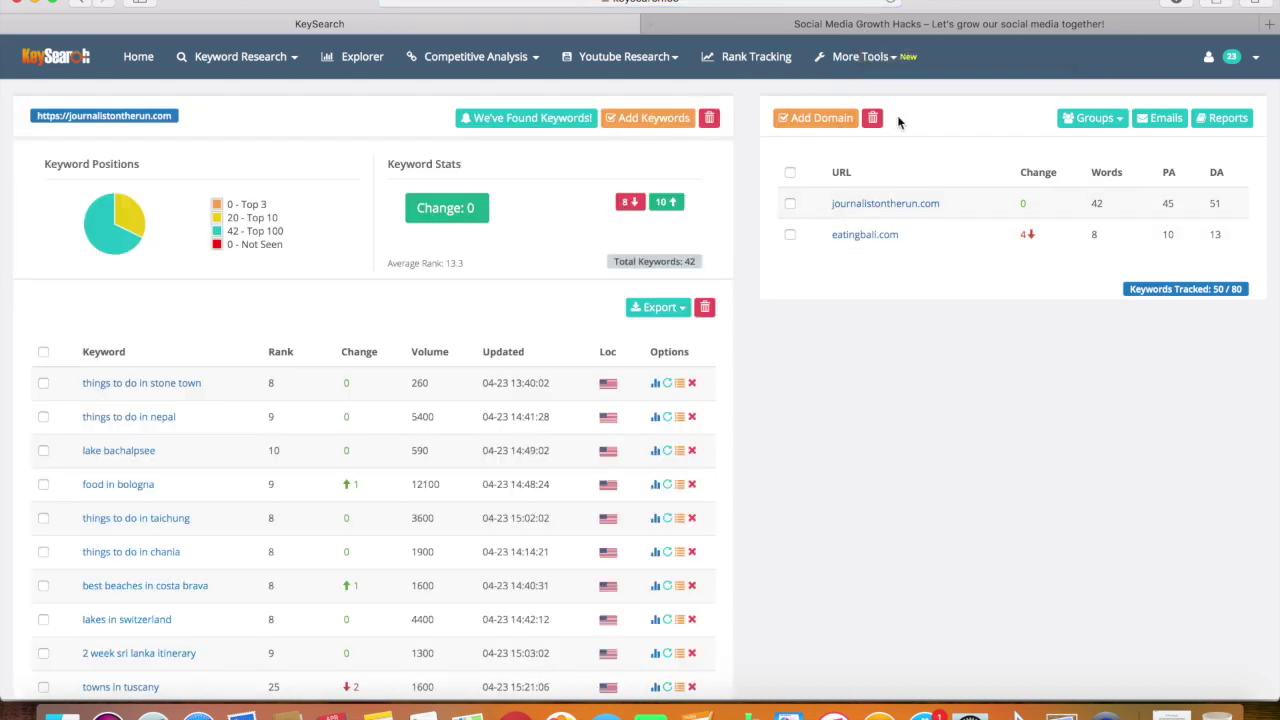
Step: Add the domain "socialhediagrowthhacks.biz" to KeySearch's rank tracking
click(822, 119)
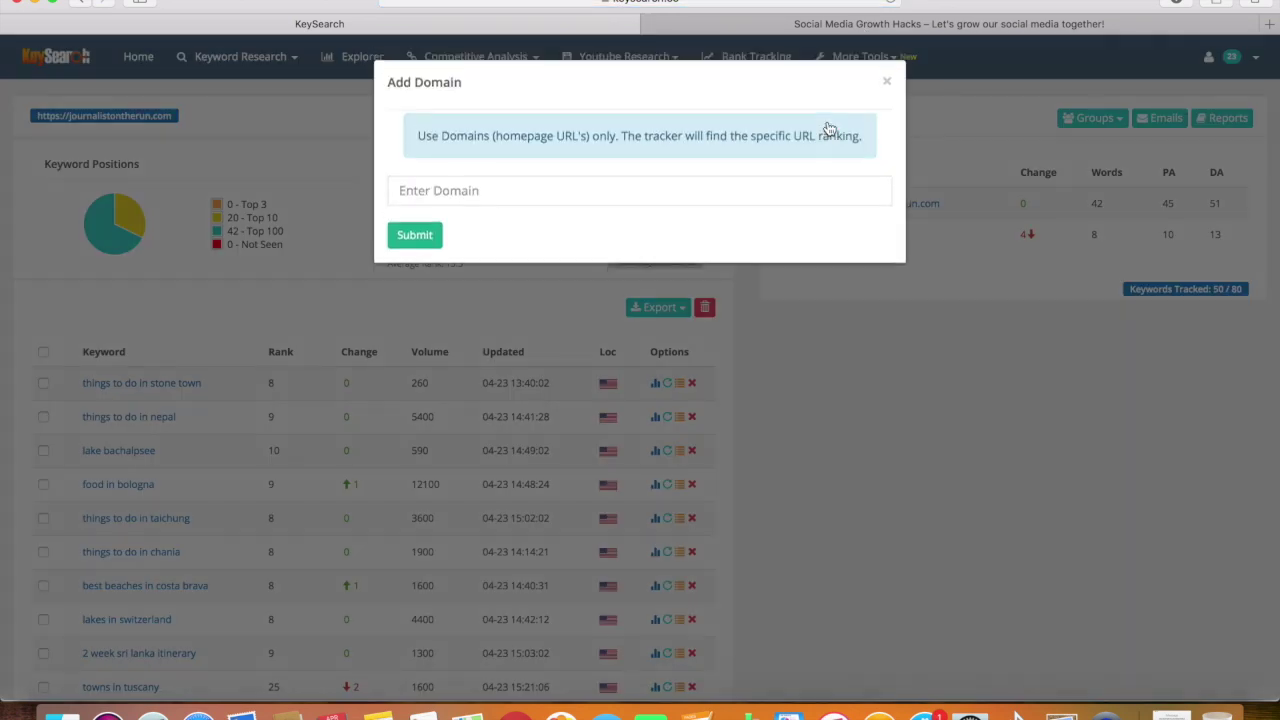
click(621, 194)
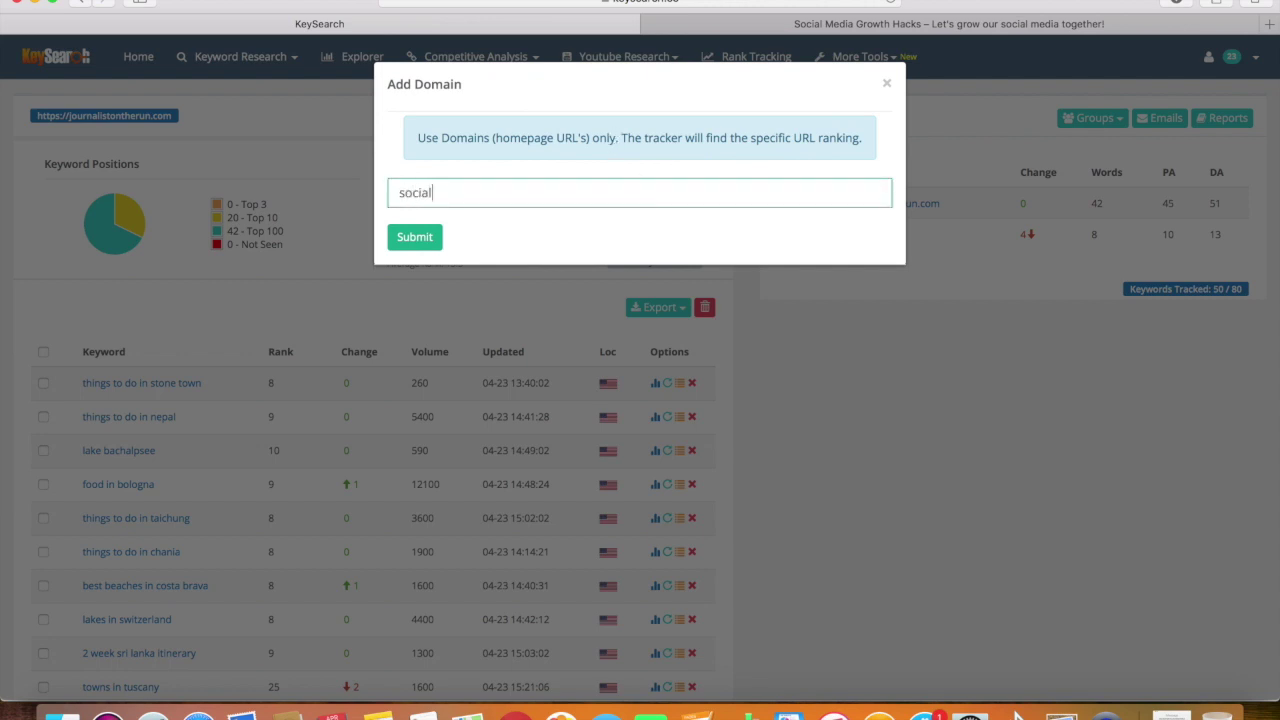
key(super+a)
text(https://socialmediagrowthhacks.biz)
click(422, 262)
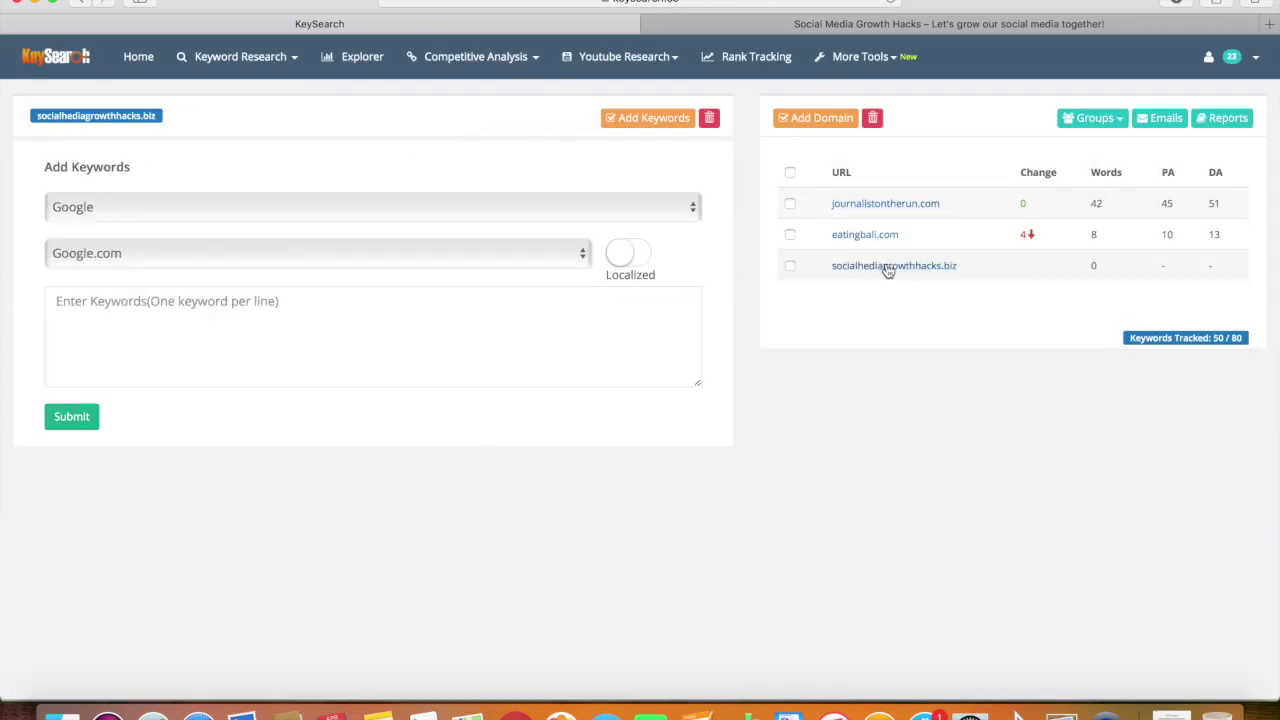
Step: Add the keywords "how to grow your instagram" and "how to start a youtube channel" to the new domain's tracked Google.com keywords
click(94, 317)
text(how to grow your instagram)
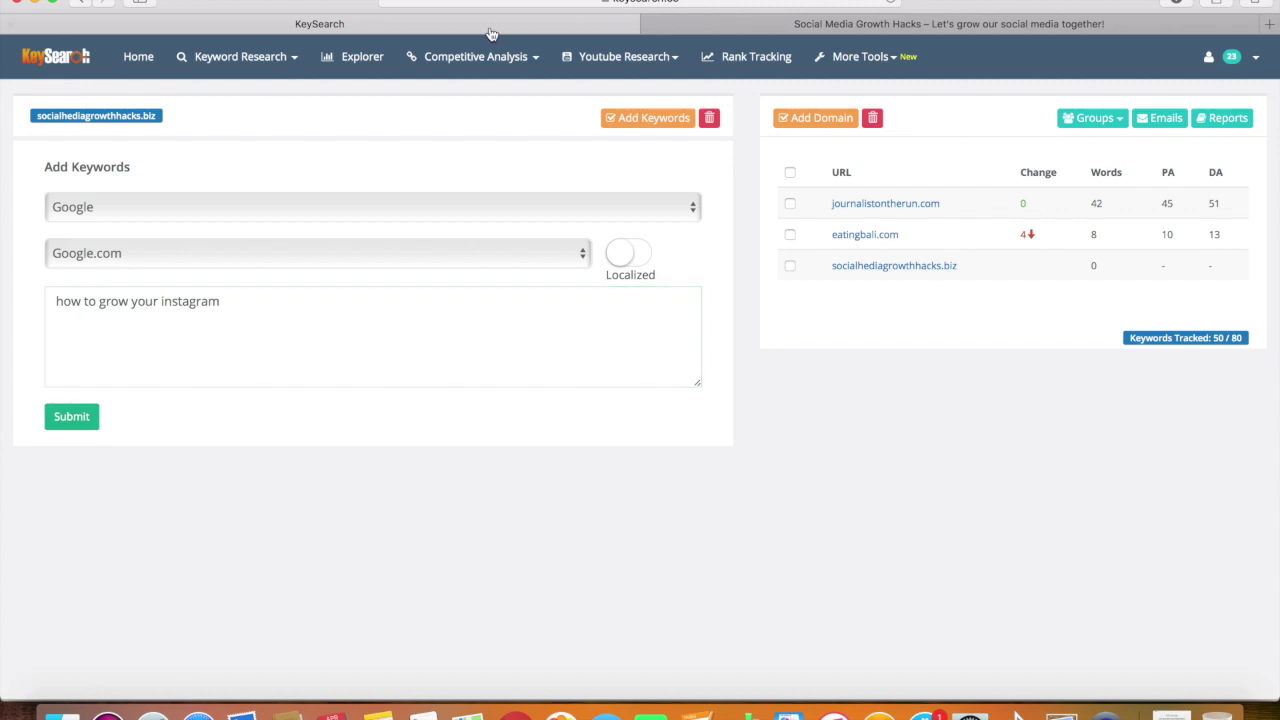
click(850, 24)
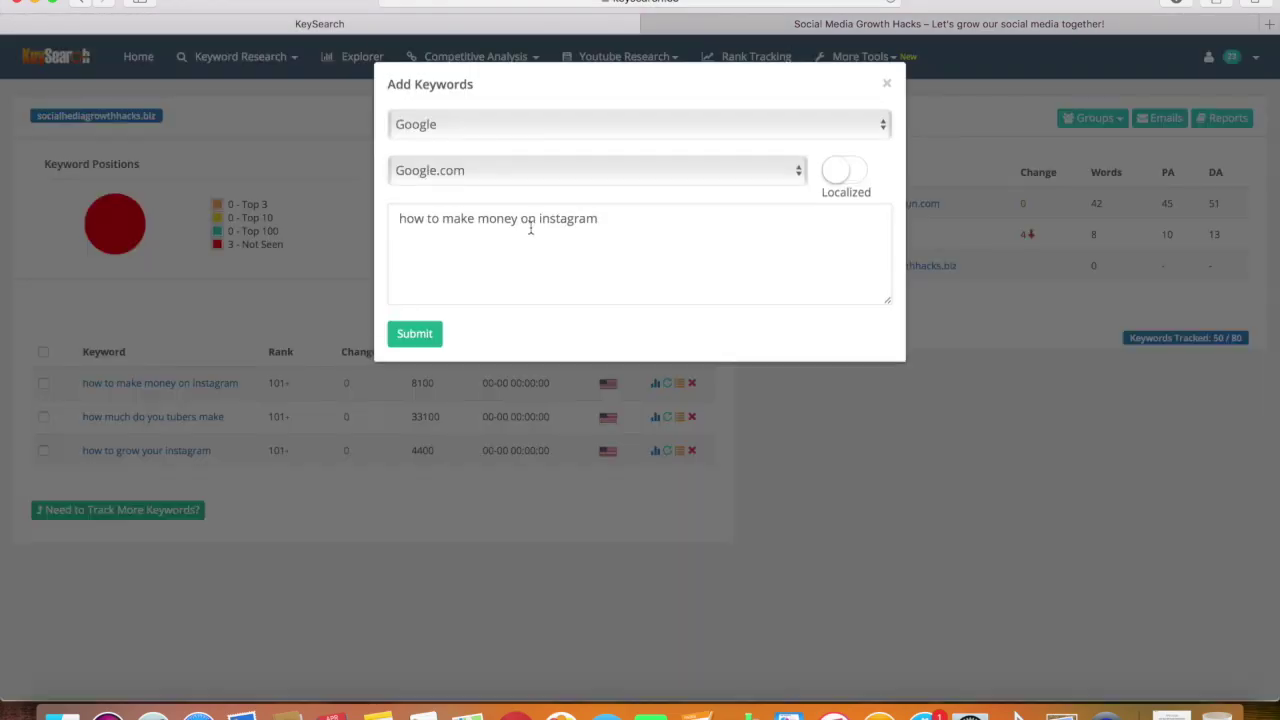
text(how to start a youtube channel in)
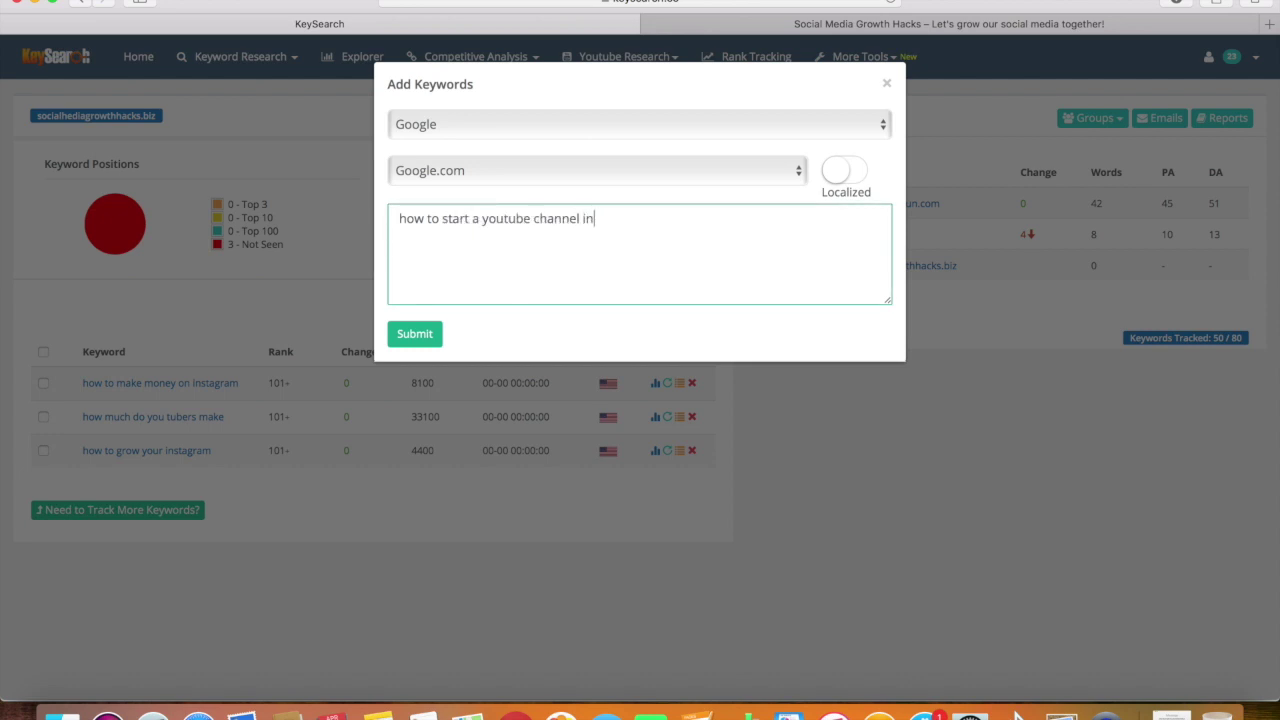
text( 2020)
click(415, 333)
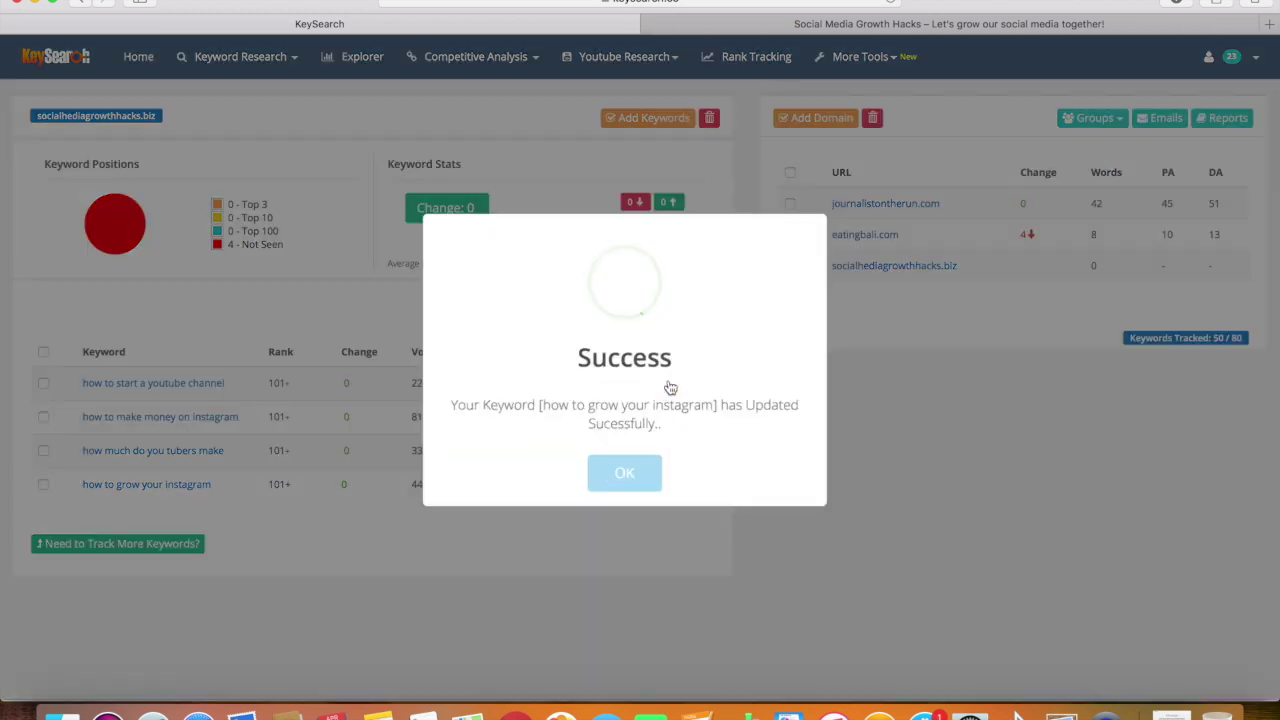
Step: Refresh the rankings of the new domain's tracked keywords one after another and dismiss each confirmation
click(623, 476)
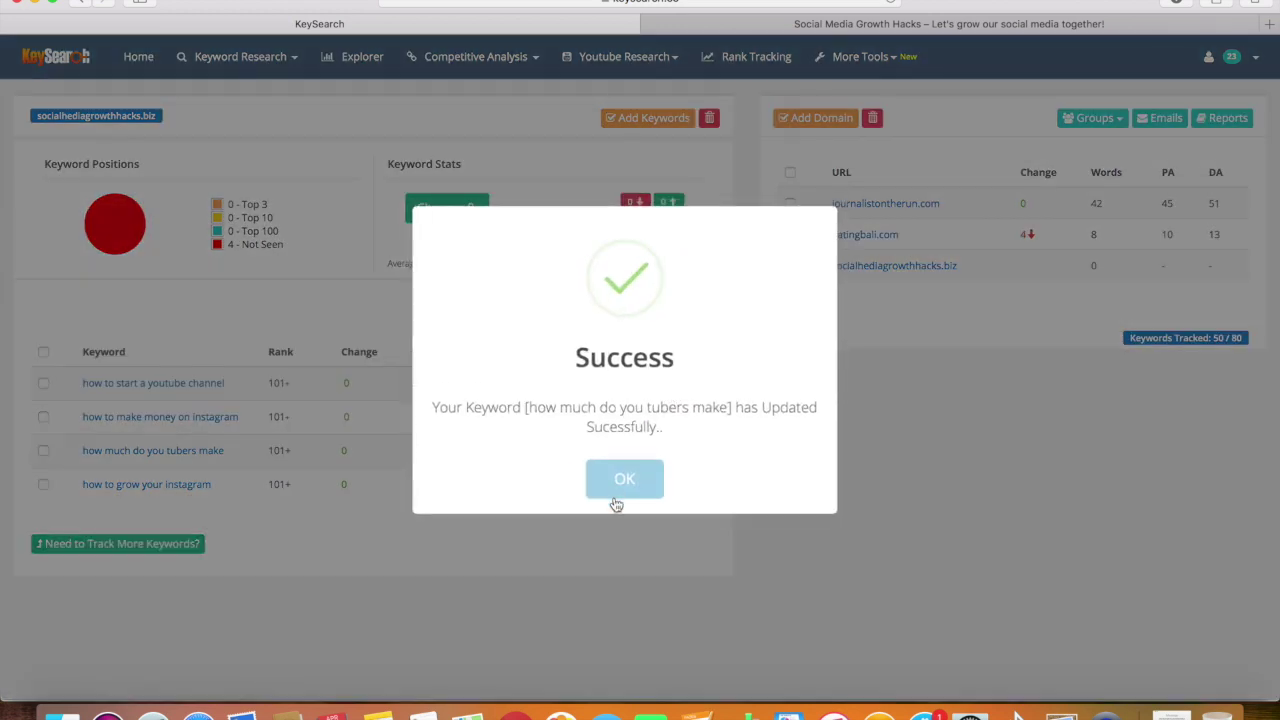
click(622, 479)
click(673, 408)
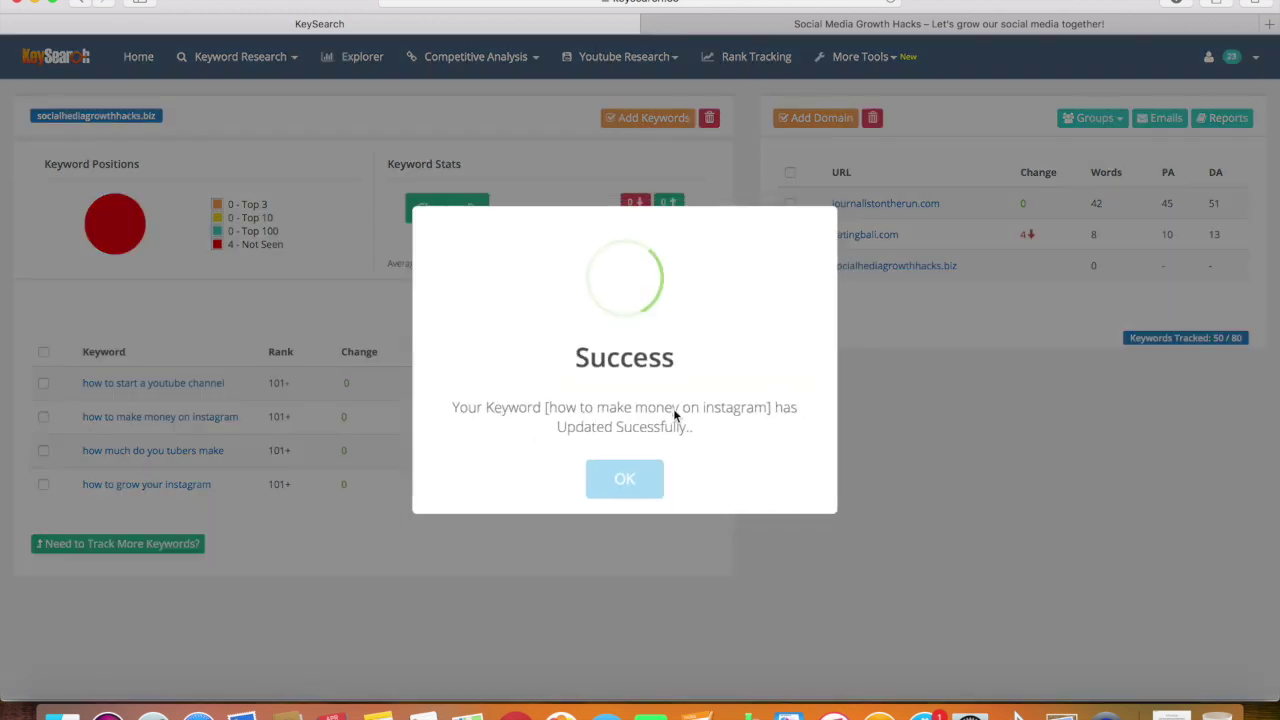
click(624, 478)
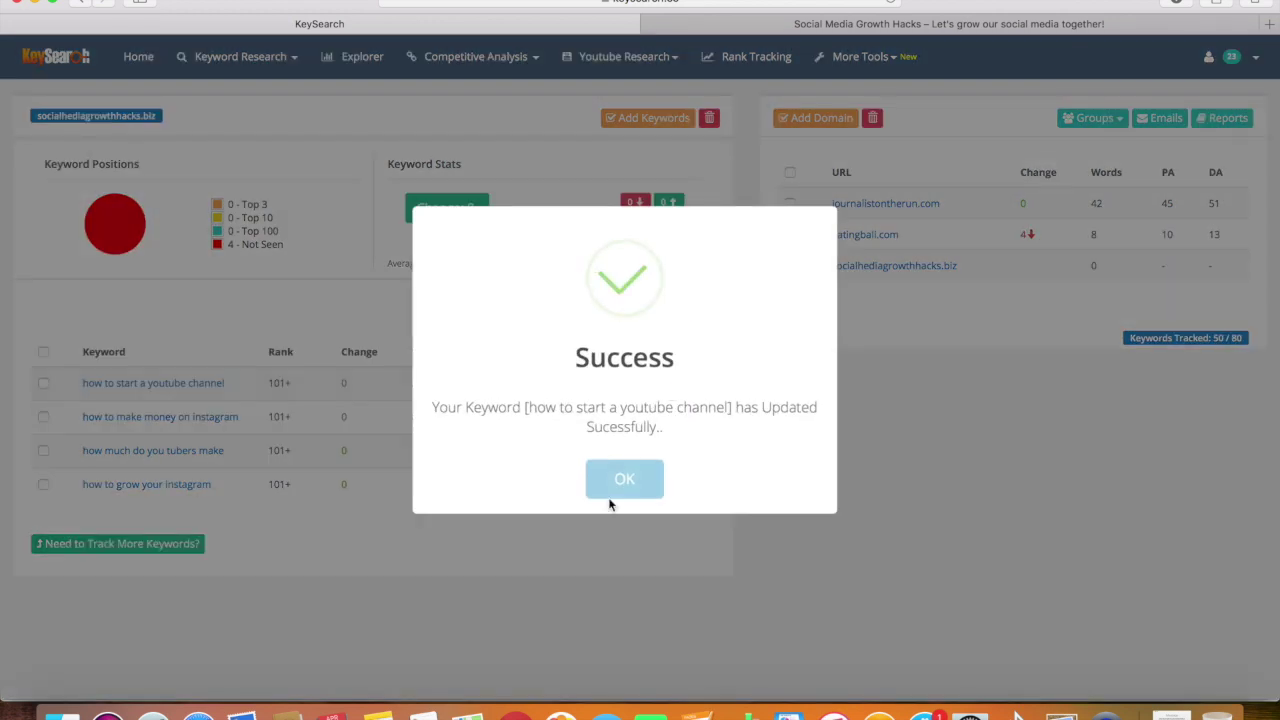
click(612, 477)
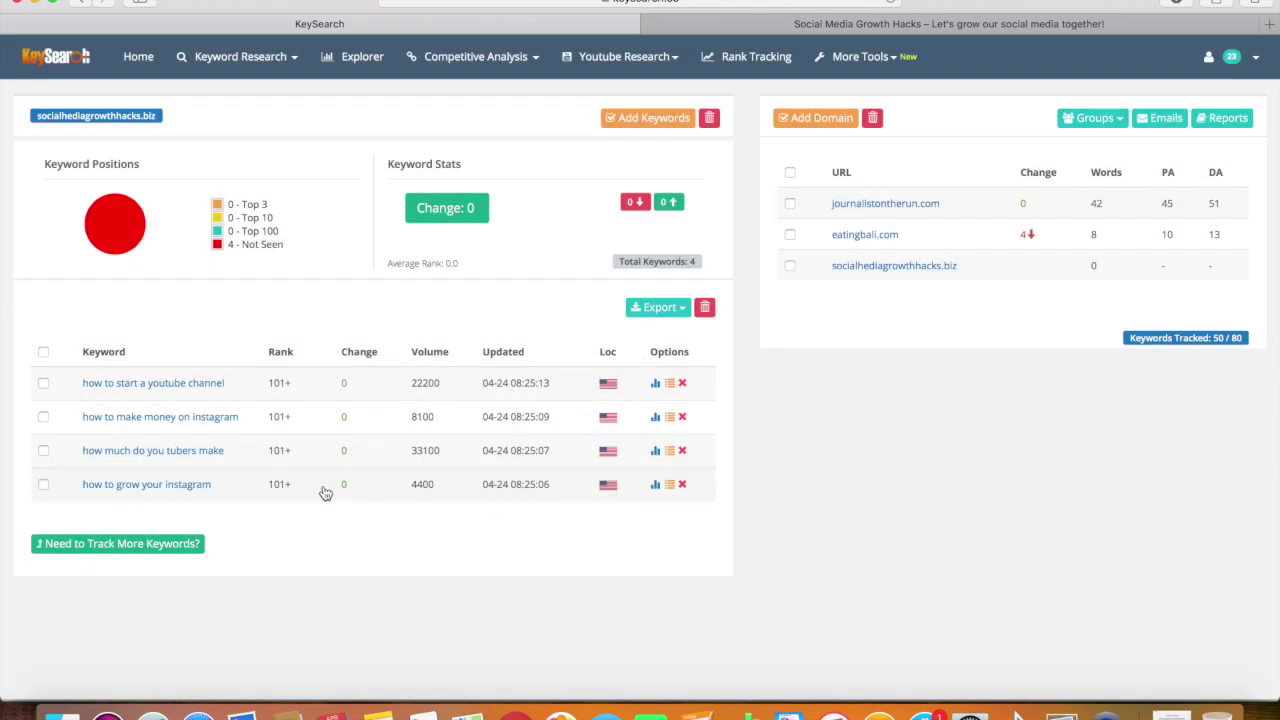
Step: Open the tracked keywords of eatingbali.com and sort them by rank
click(862, 238)
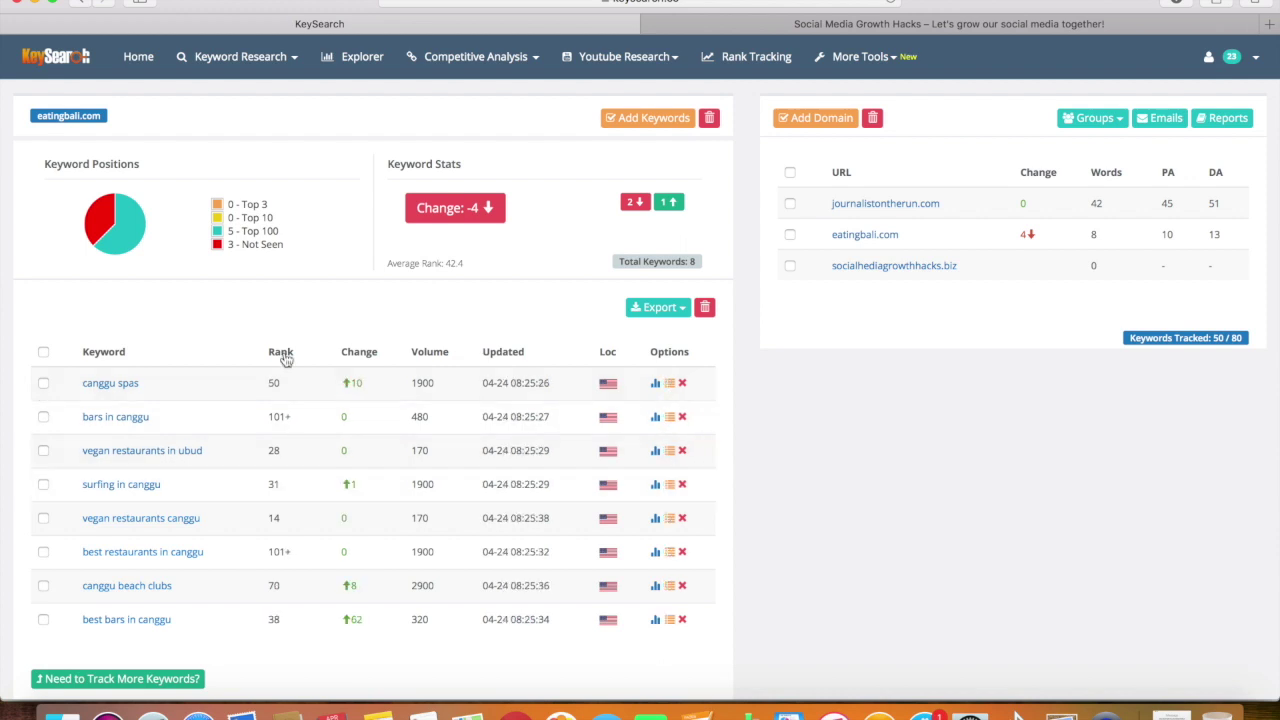
click(285, 355)
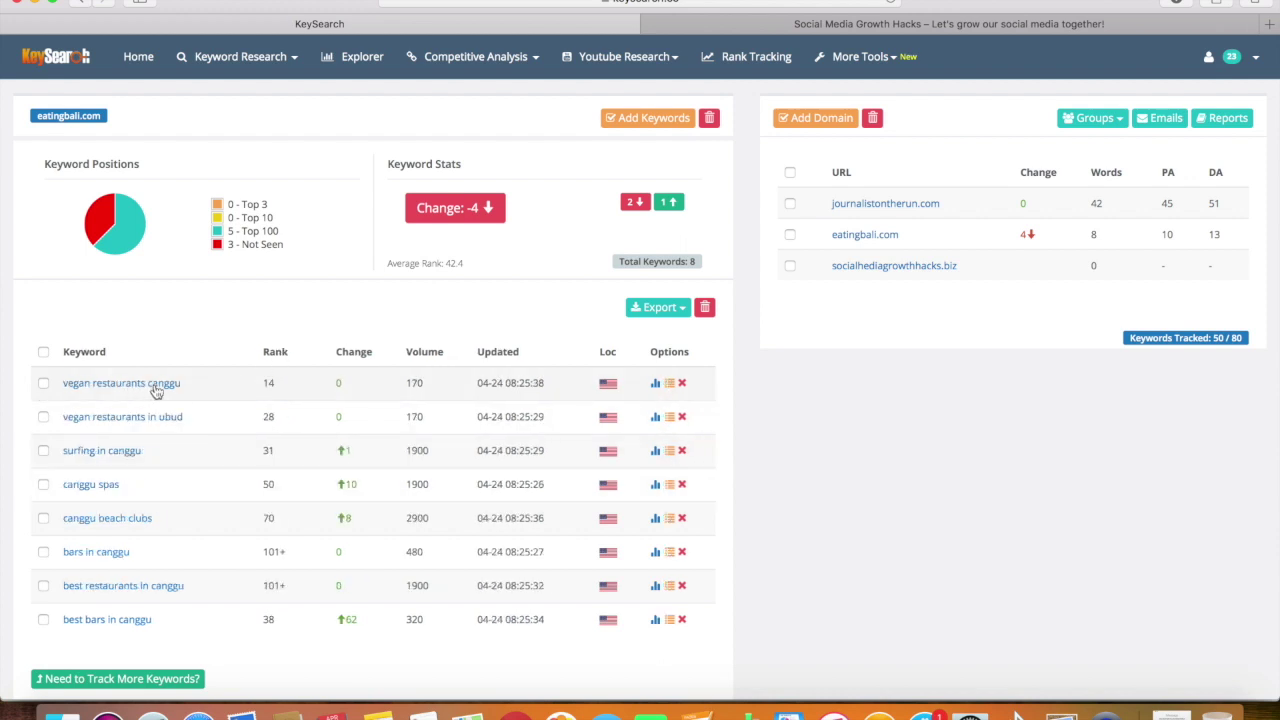